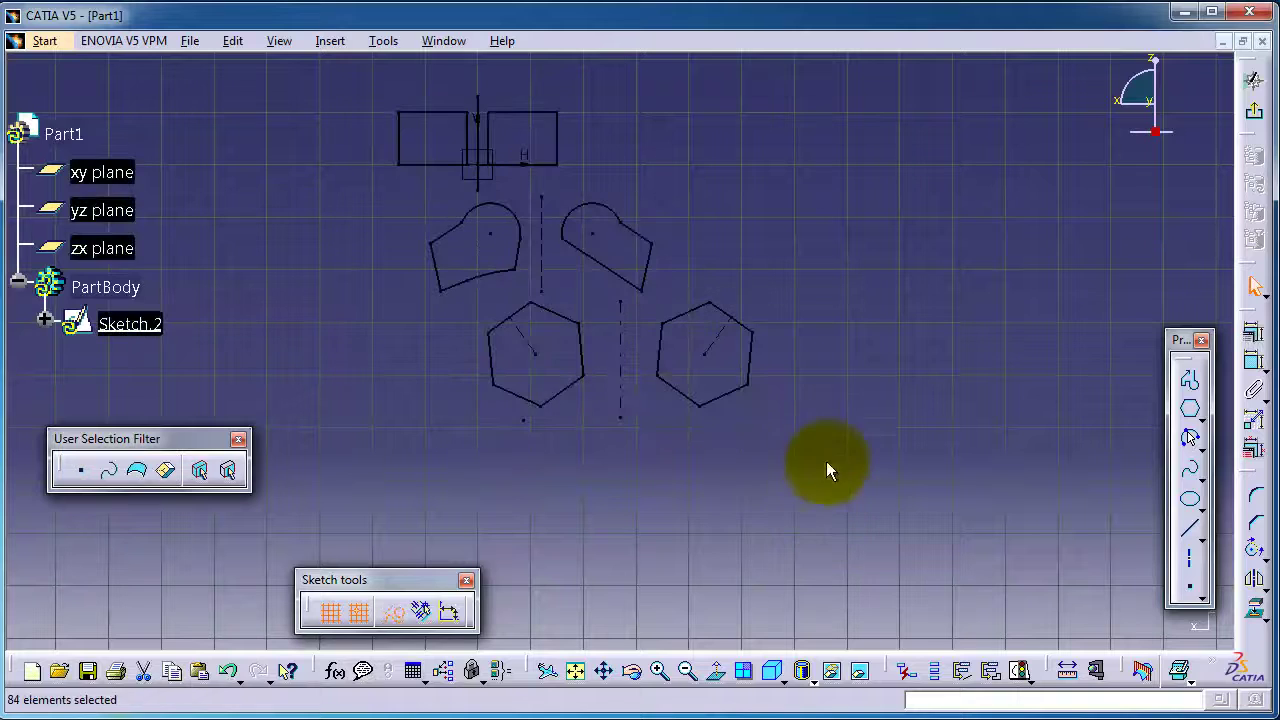
{"action": "left_click", "coordinate": [827, 460]}
{"action": "middle_click_drag", "start_coordinate": [813, 313], "coordinate": [614, 179]}
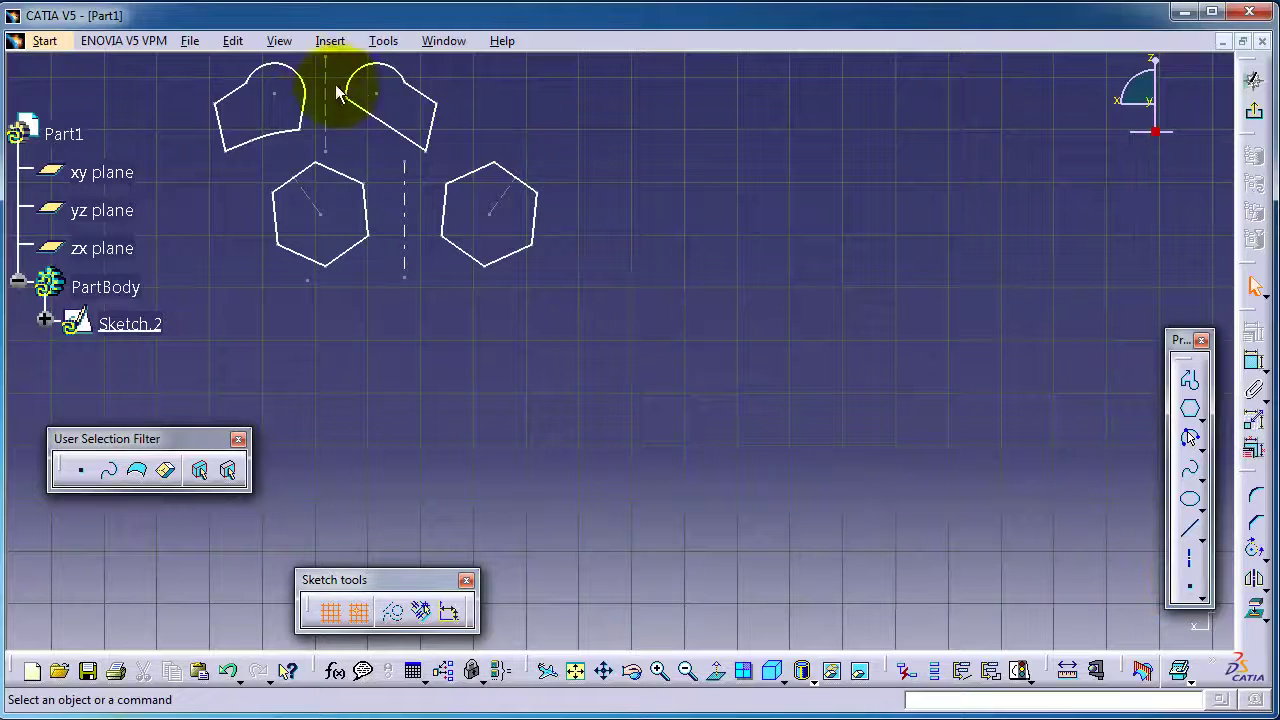
{"action": "left_click", "coordinate": [320, 44]}
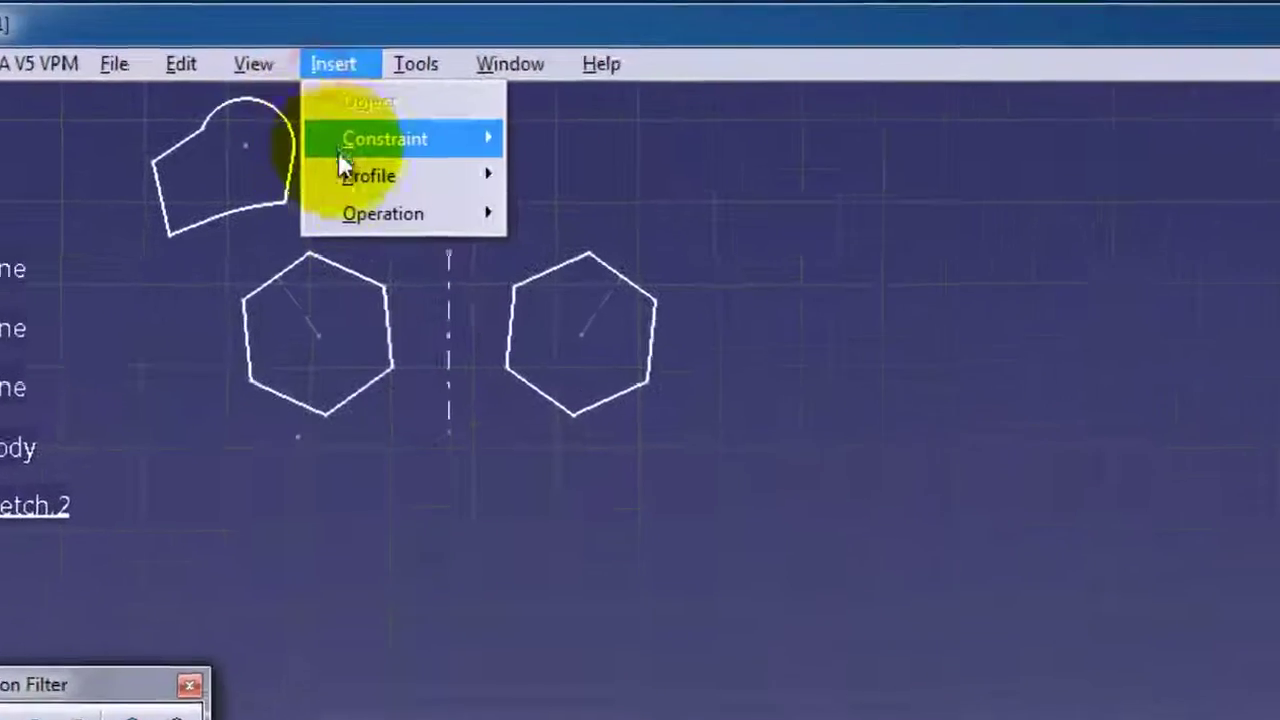
{"action": "mouse_move", "coordinate": [359, 145]}
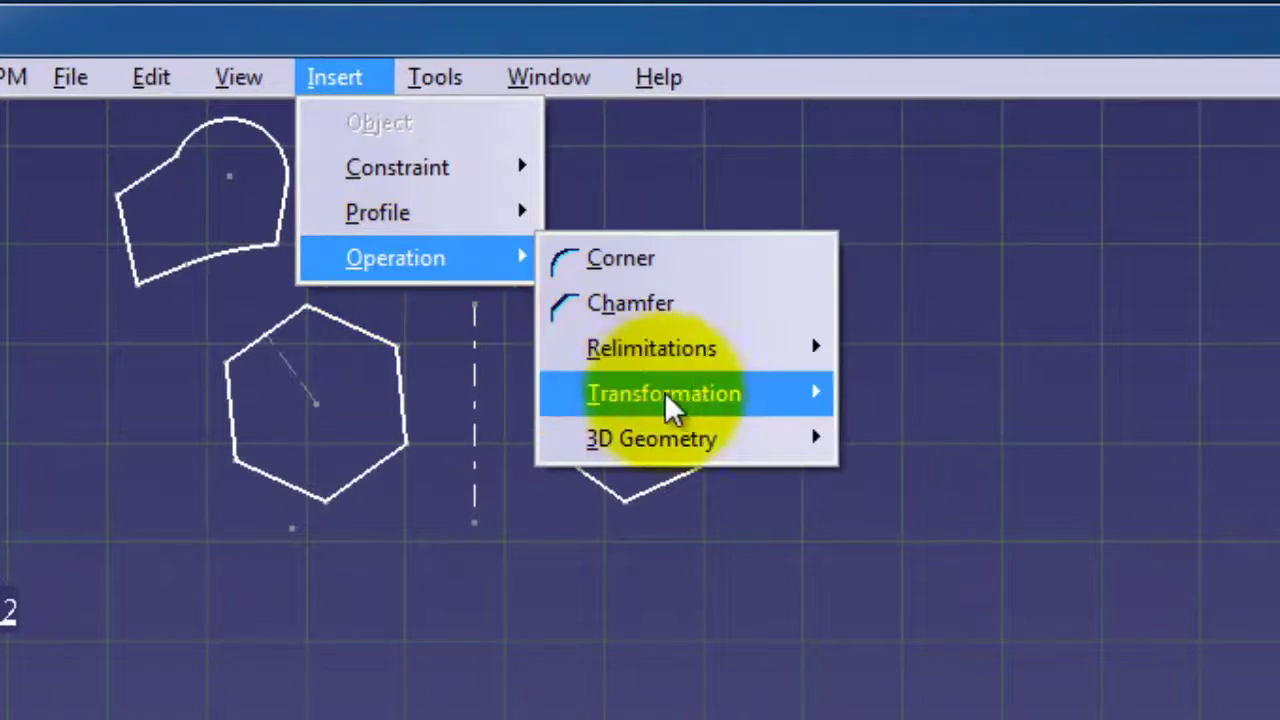
{"action": "mouse_move", "coordinate": [664, 393]}
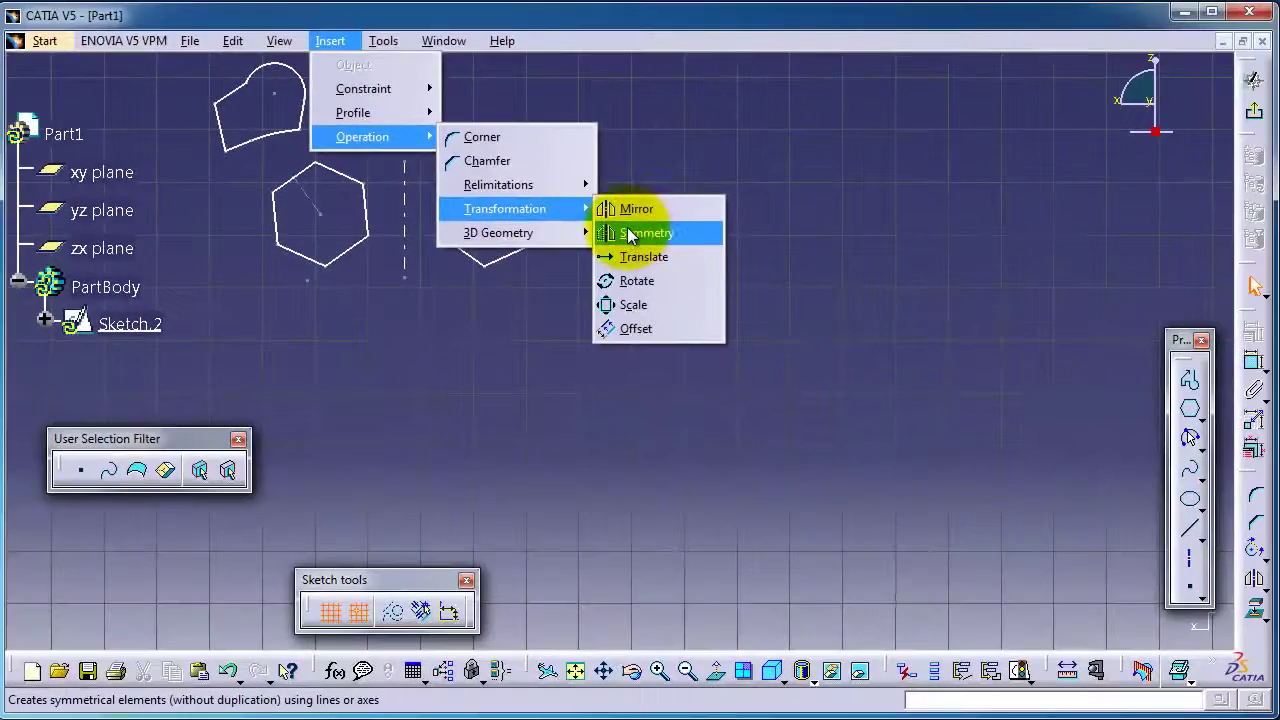
{"action": "left_click", "coordinate": [763, 468]}
Draw a rectangle in the empty sketch area below and beside the two hexagons.
{"action": "mouse_move", "coordinate": [820, 434]}
{"action": "middle_mouse_down"}
{"action": "mouse_move", "coordinate": [737, 280]}
{"action": "mouse_move", "coordinate": [732, 292]}
{"action": "middle_mouse_up"}
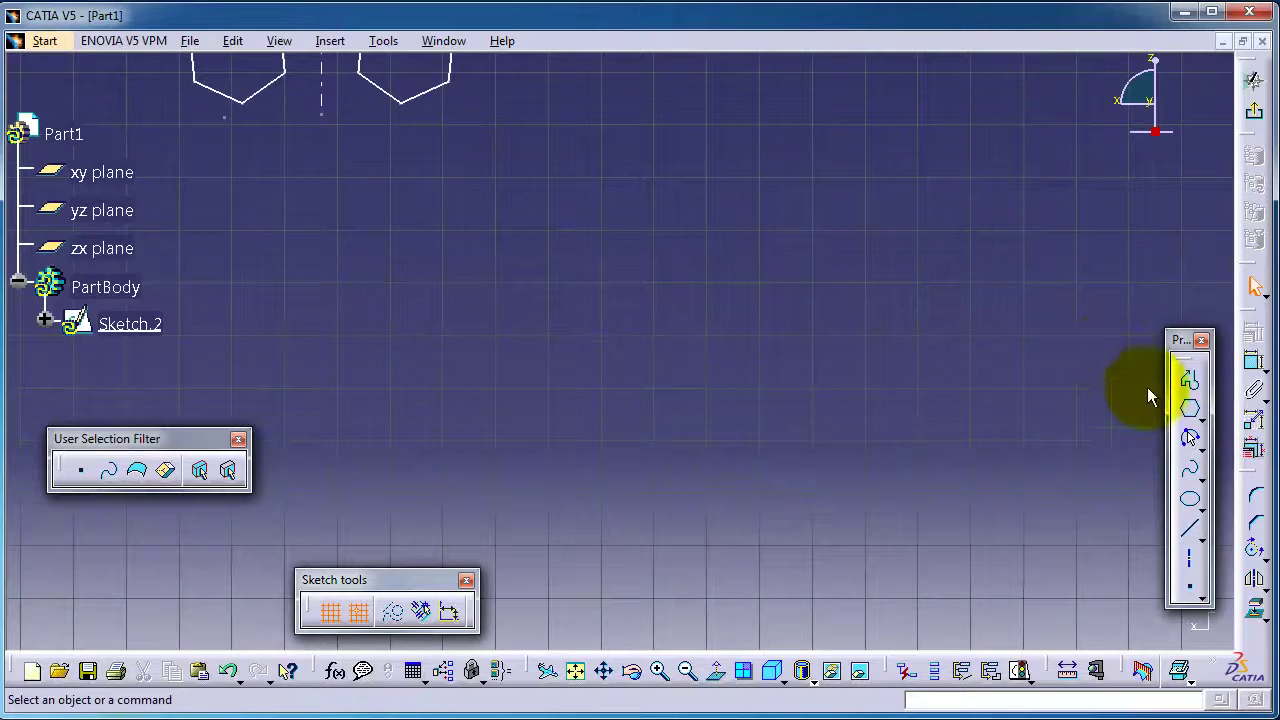
{"action": "left_click", "coordinate": [1202, 421]}
{"action": "left_click", "coordinate": [1035, 438]}
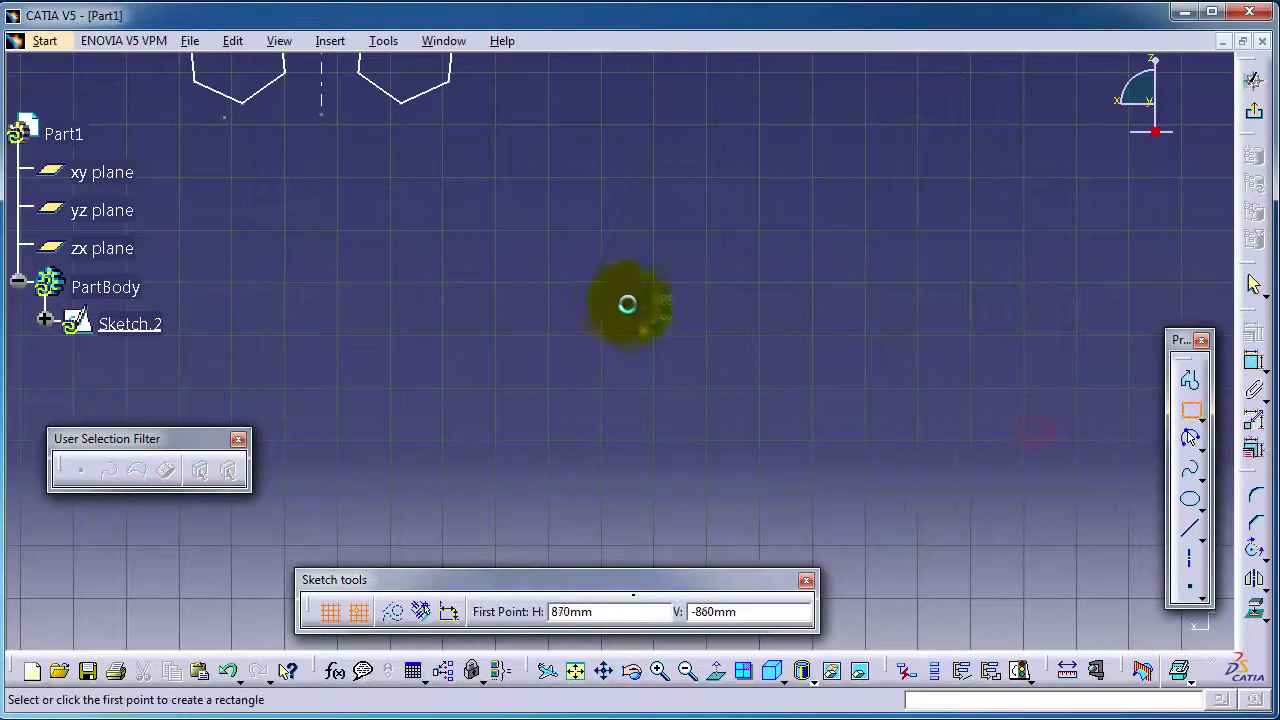
{"action": "left_click", "coordinate": [628, 302]}
{"action": "left_click", "coordinate": [438, 180]}
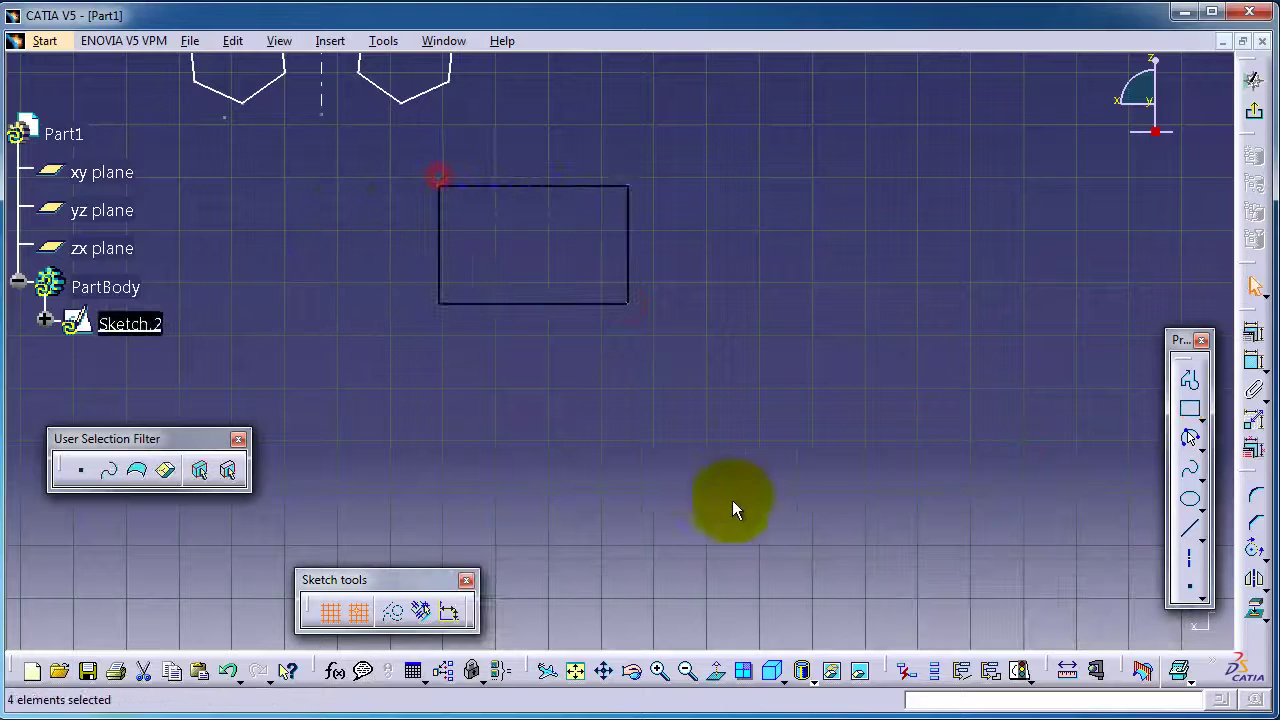
Draw a vertical axis to the right of the new rectangle, extending above and below it.
{"action": "left_click", "coordinate": [1189, 558]}
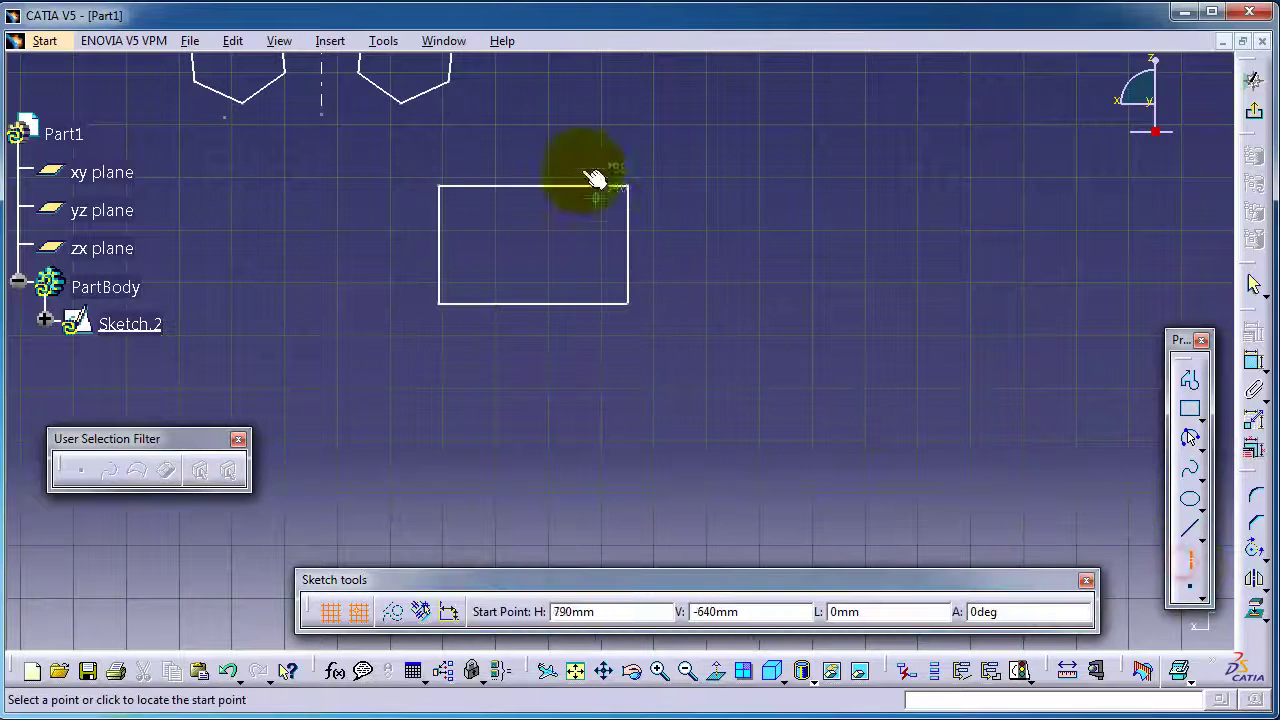
{"action": "left_click", "coordinate": [709, 152]}
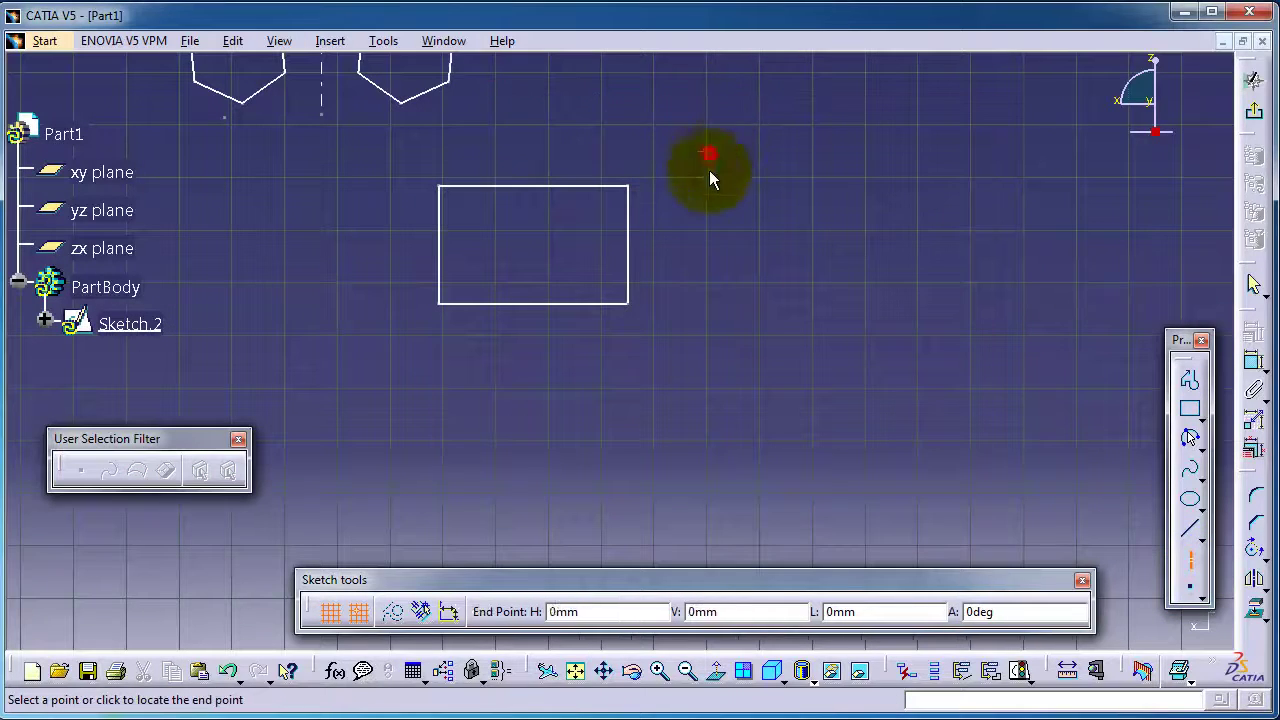
{"action": "left_click", "coordinate": [706, 434]}
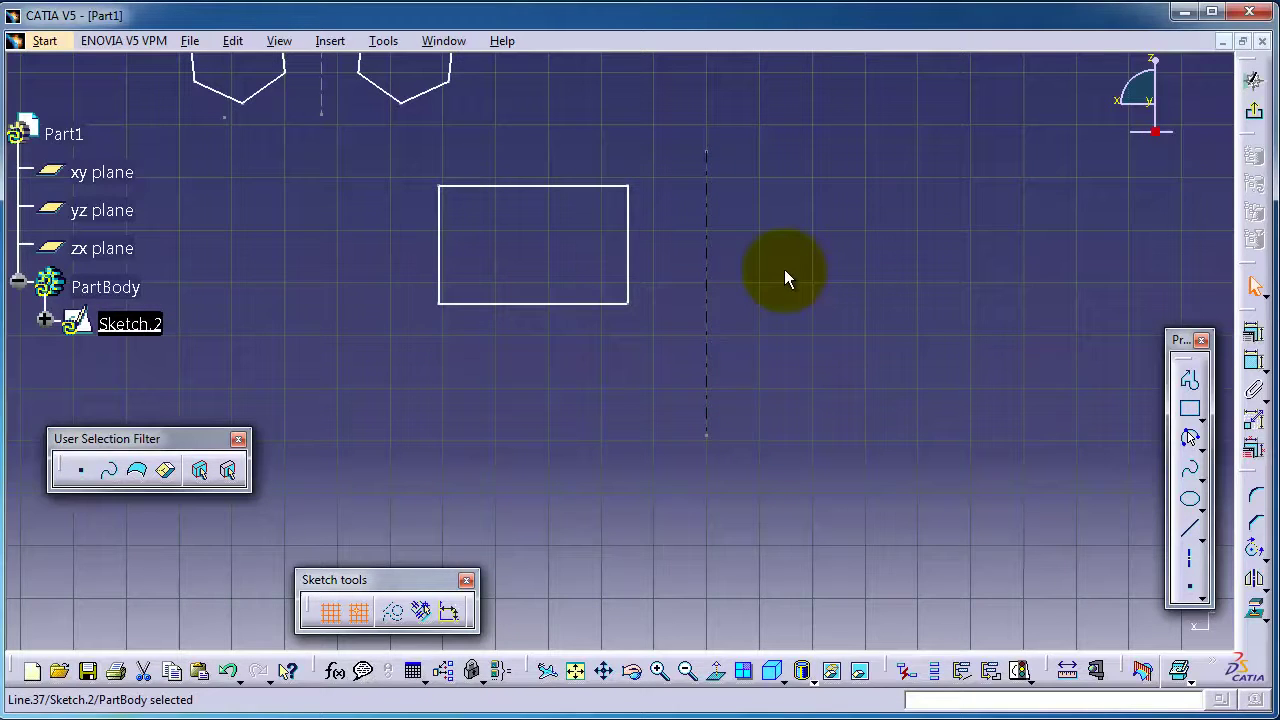
{"action": "left_click", "coordinate": [1260, 588]}
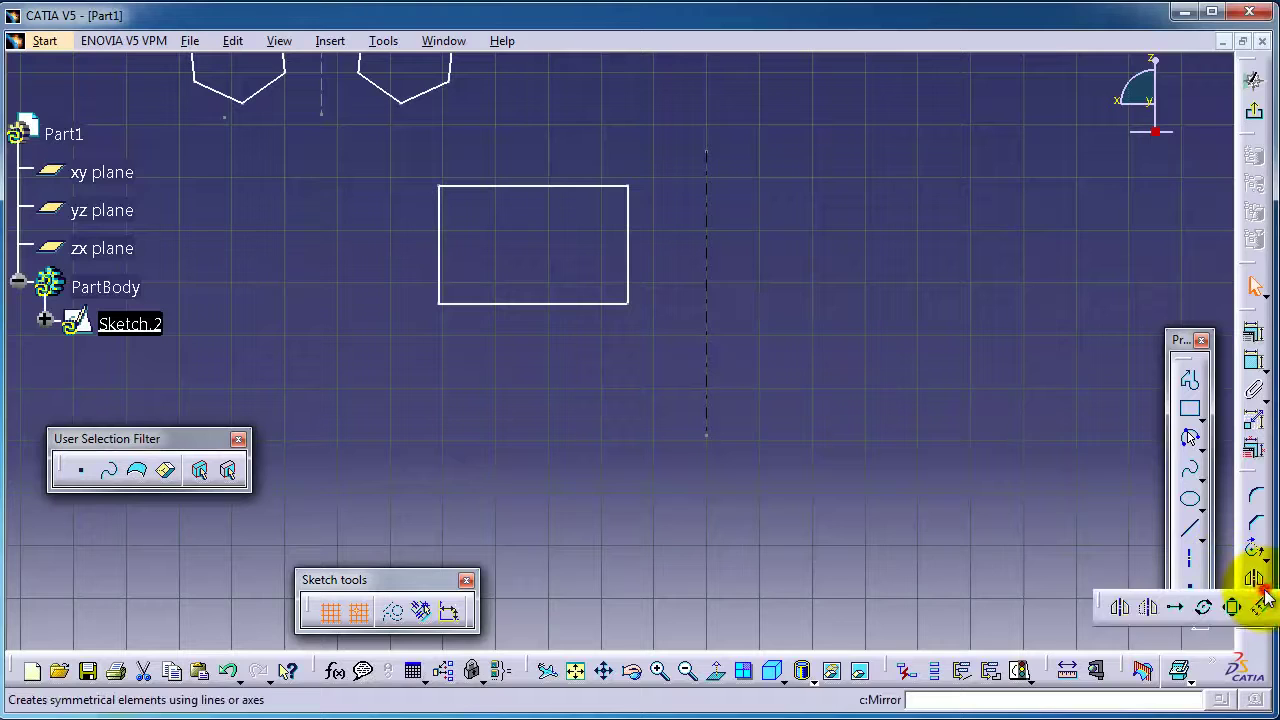
{"action": "left_click", "coordinate": [1152, 608]}
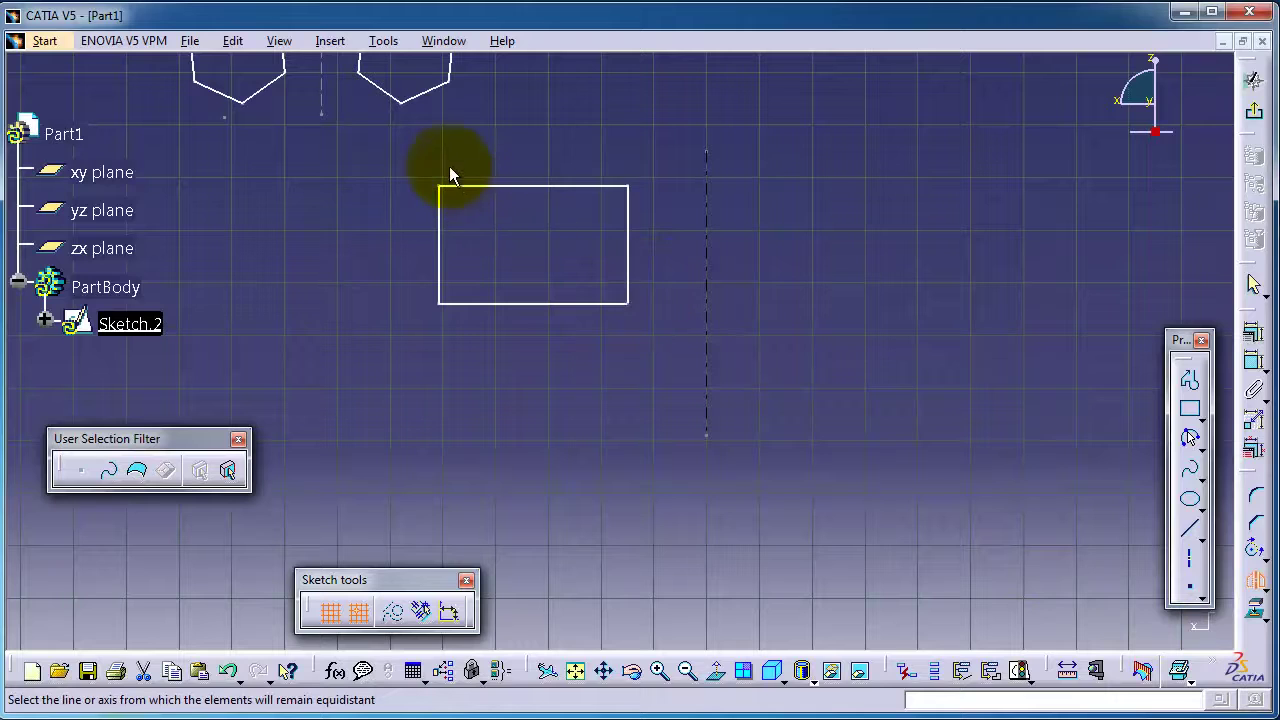
{"action": "left_click", "coordinate": [626, 420]}
{"action": "left_click_drag", "start_coordinate": [412, 150], "coordinate": [663, 358]}
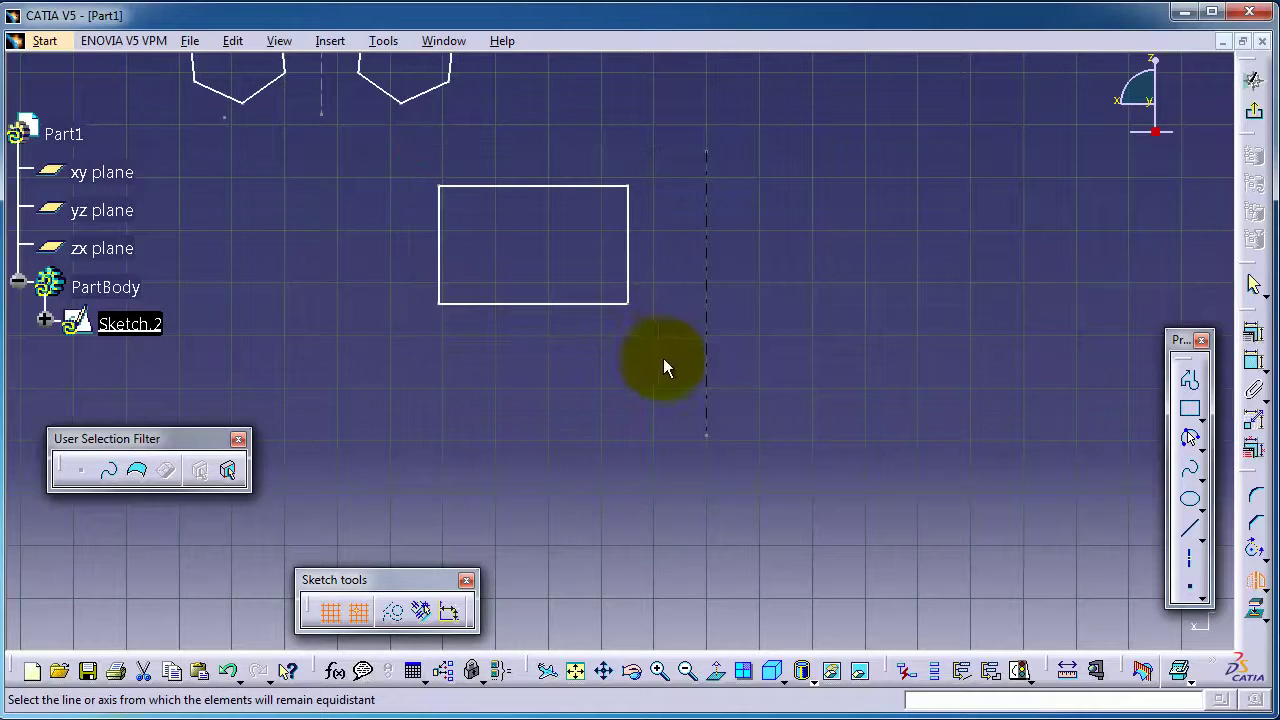
{"action": "left_click", "coordinate": [1263, 591]}
{"action": "left_click", "coordinate": [916, 394]}
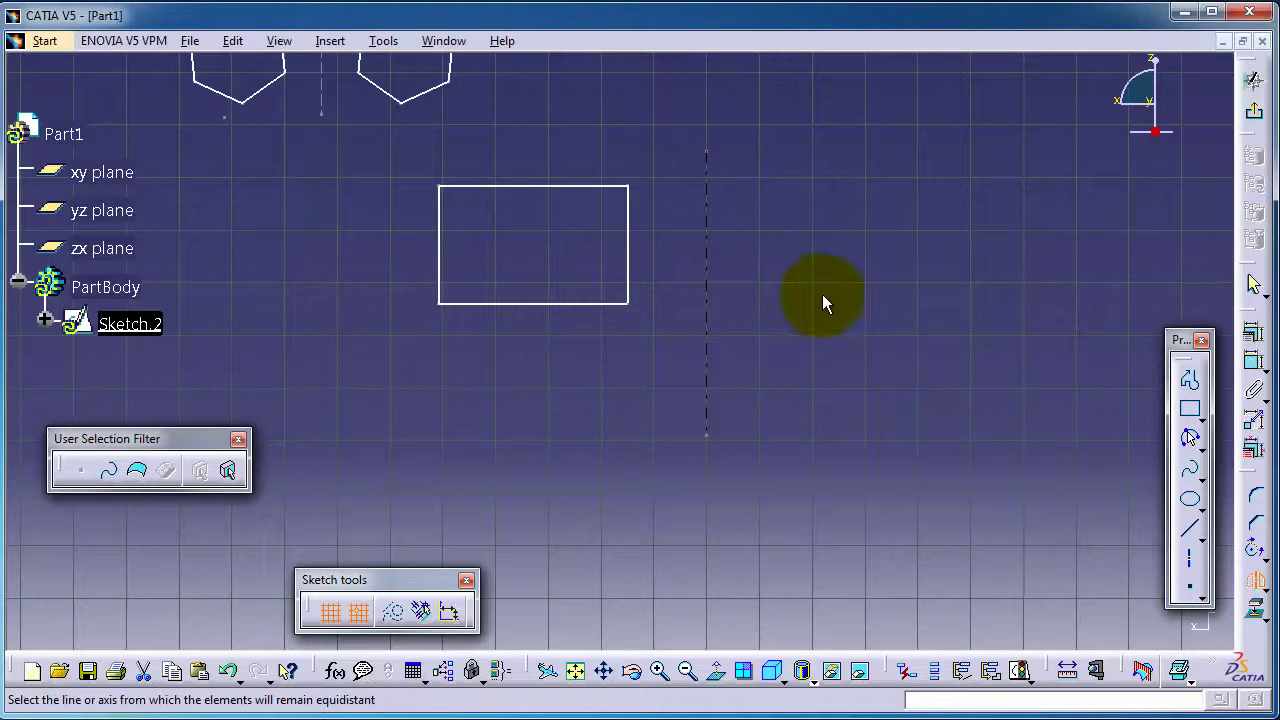
{"action": "left_click", "coordinate": [1186, 594]}
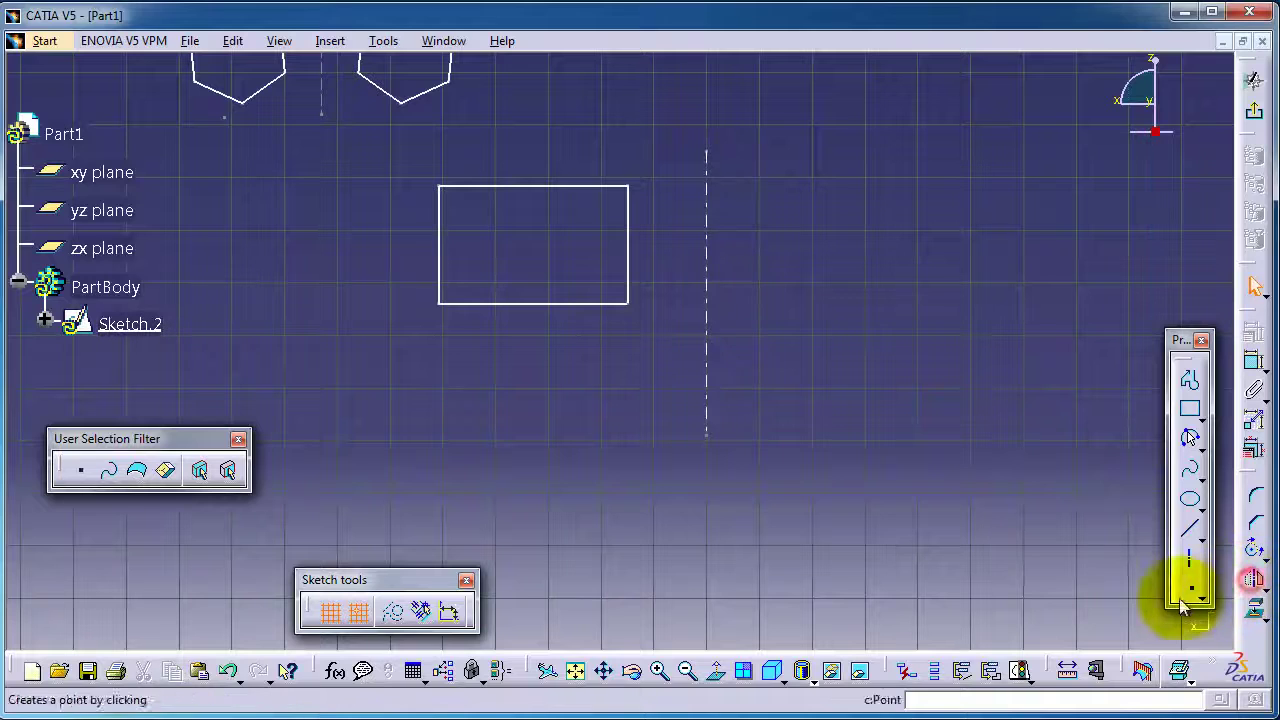
{"action": "left_click", "coordinate": [757, 358]}
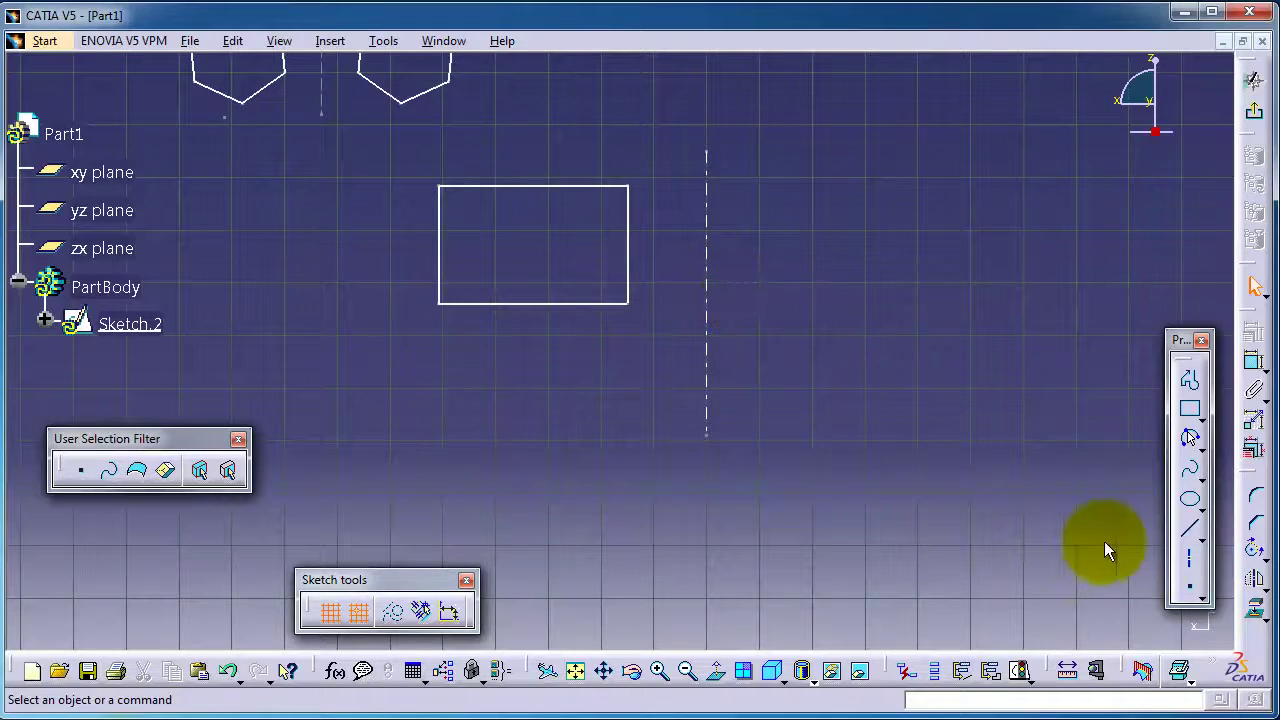
{"action": "left_click", "coordinate": [1189, 557]}
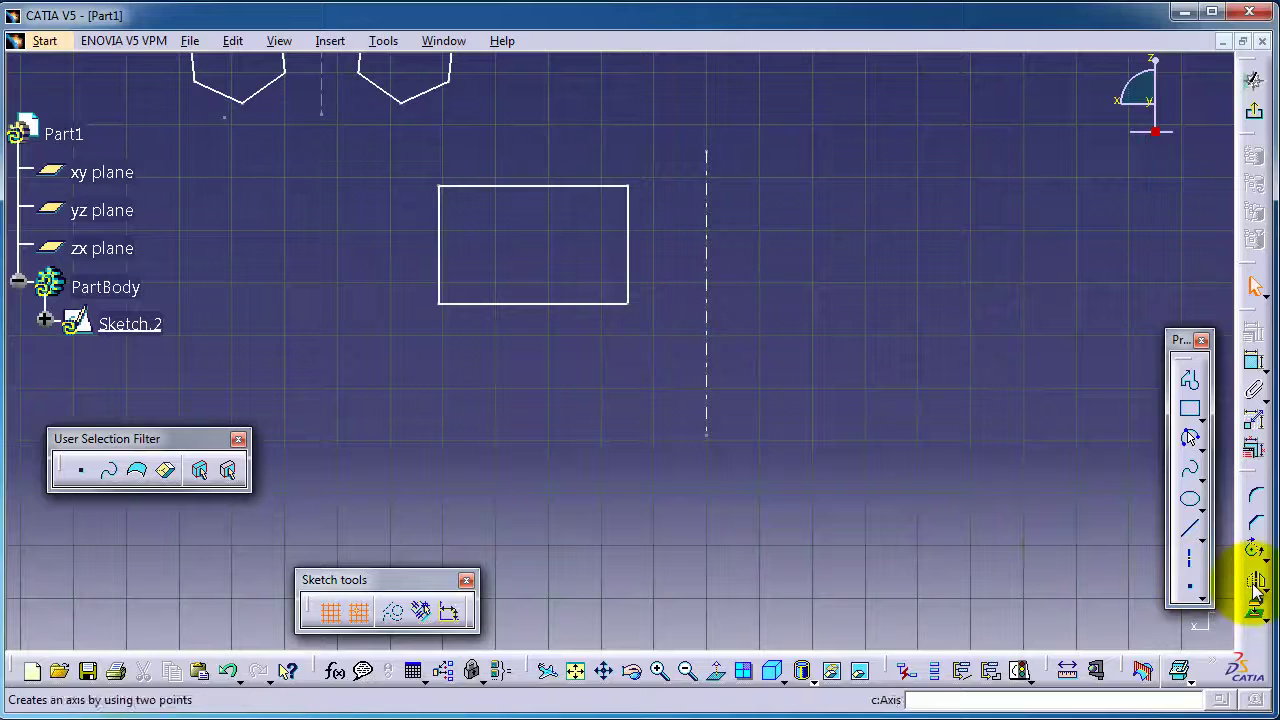
{"action": "left_click", "coordinate": [710, 147]}
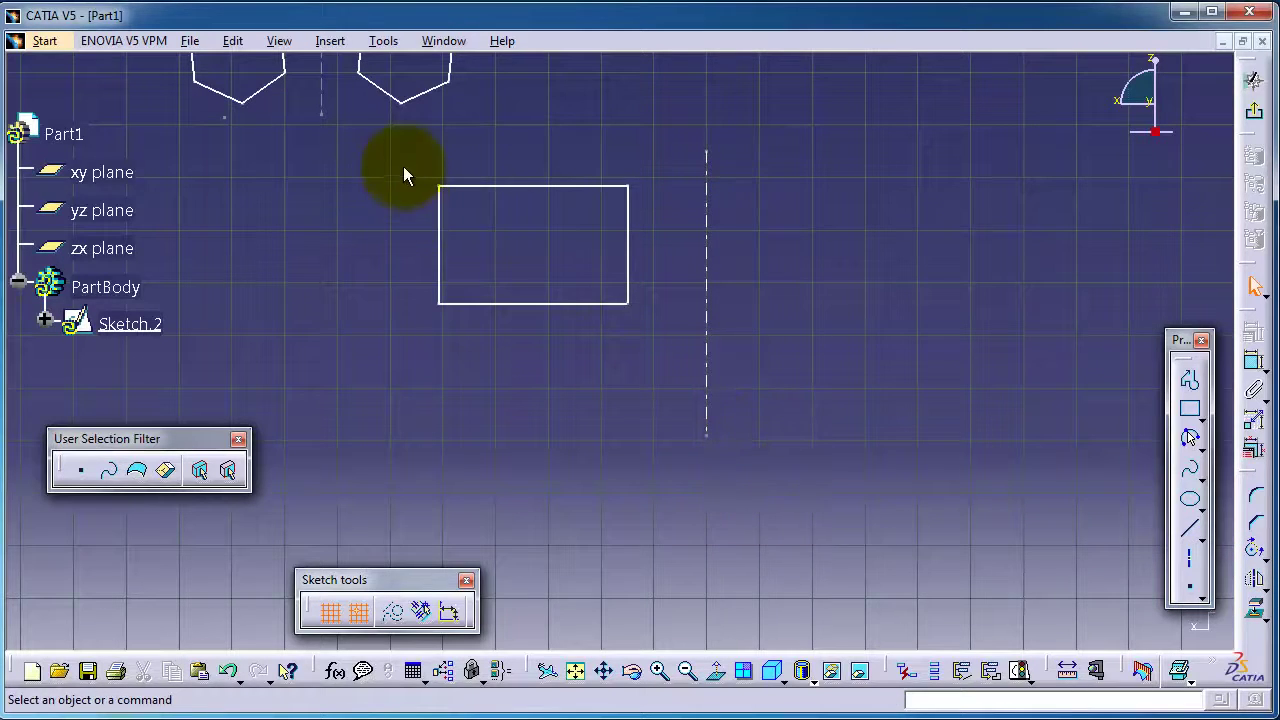
Flip the whole rectangle to the other side of the vertical axis with Symmetry, without duplicating it.
{"action": "mouse_move", "coordinate": [403, 168]}
{"action": "left_mouse_down"}
{"action": "mouse_move", "coordinate": [509, 289]}
{"action": "mouse_move", "coordinate": [655, 366]}
{"action": "left_mouse_up"}
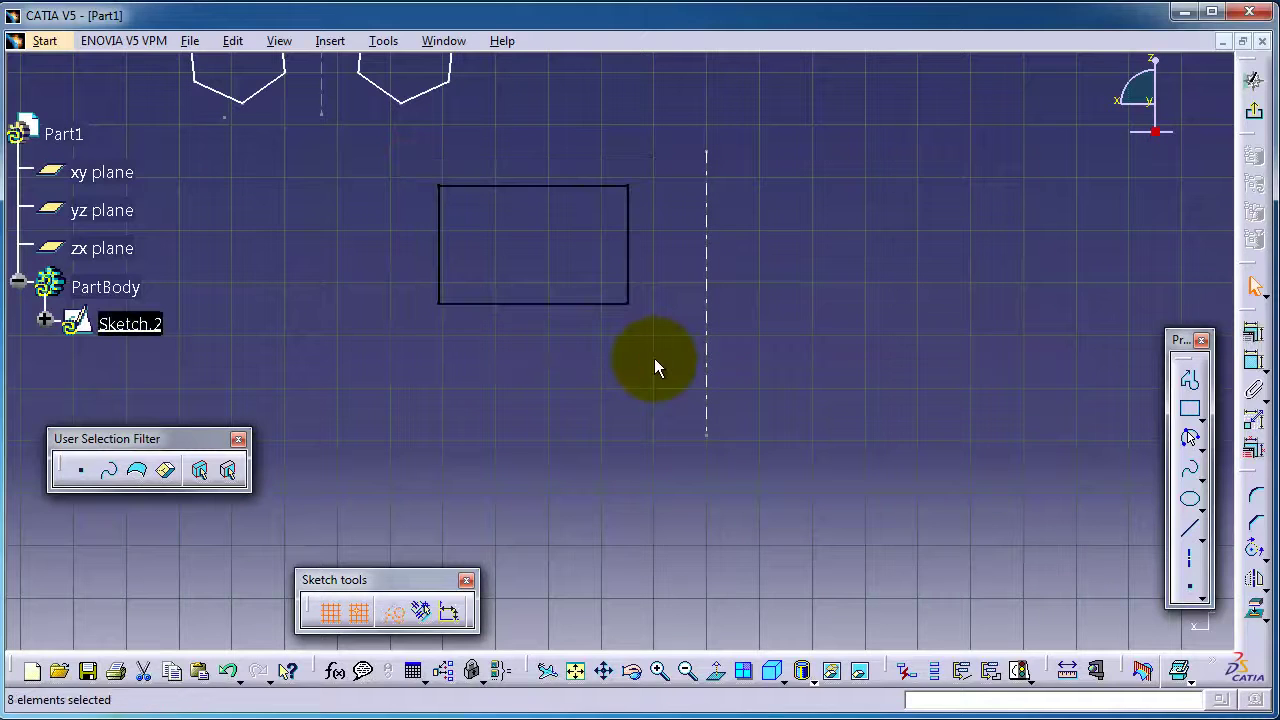
{"action": "left_click", "coordinate": [1255, 578]}
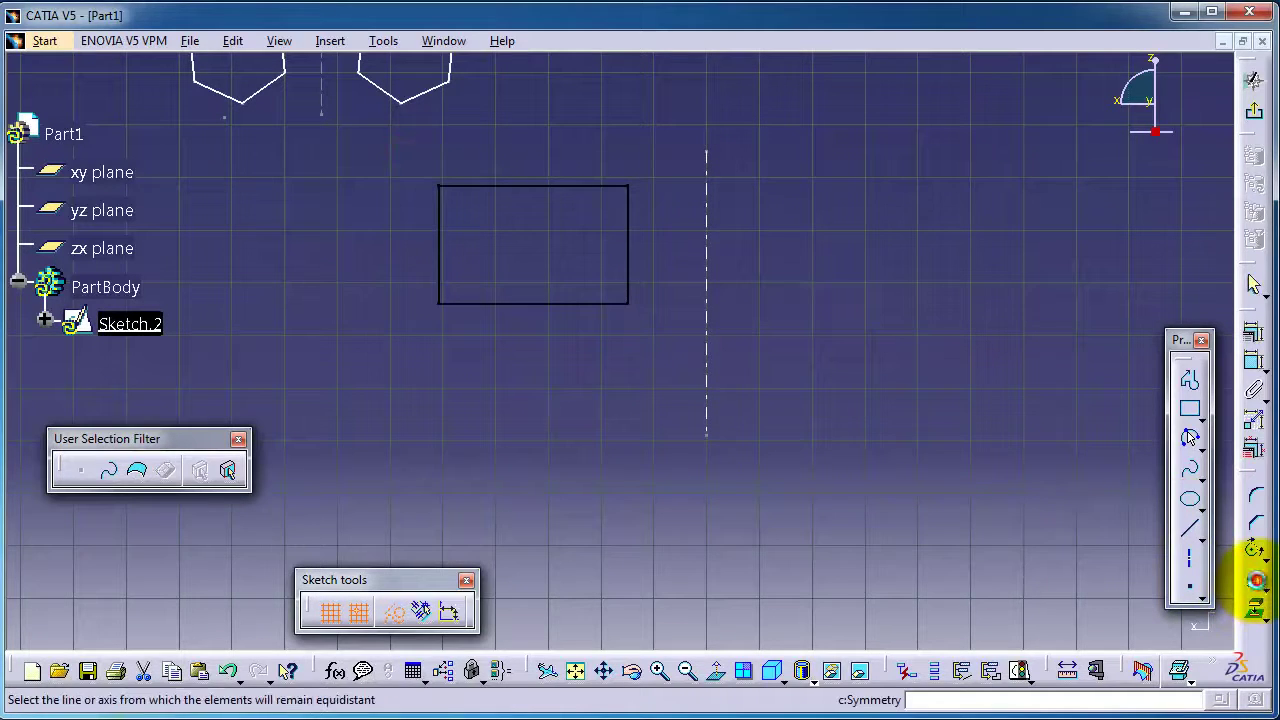
{"action": "left_click", "coordinate": [707, 215]}
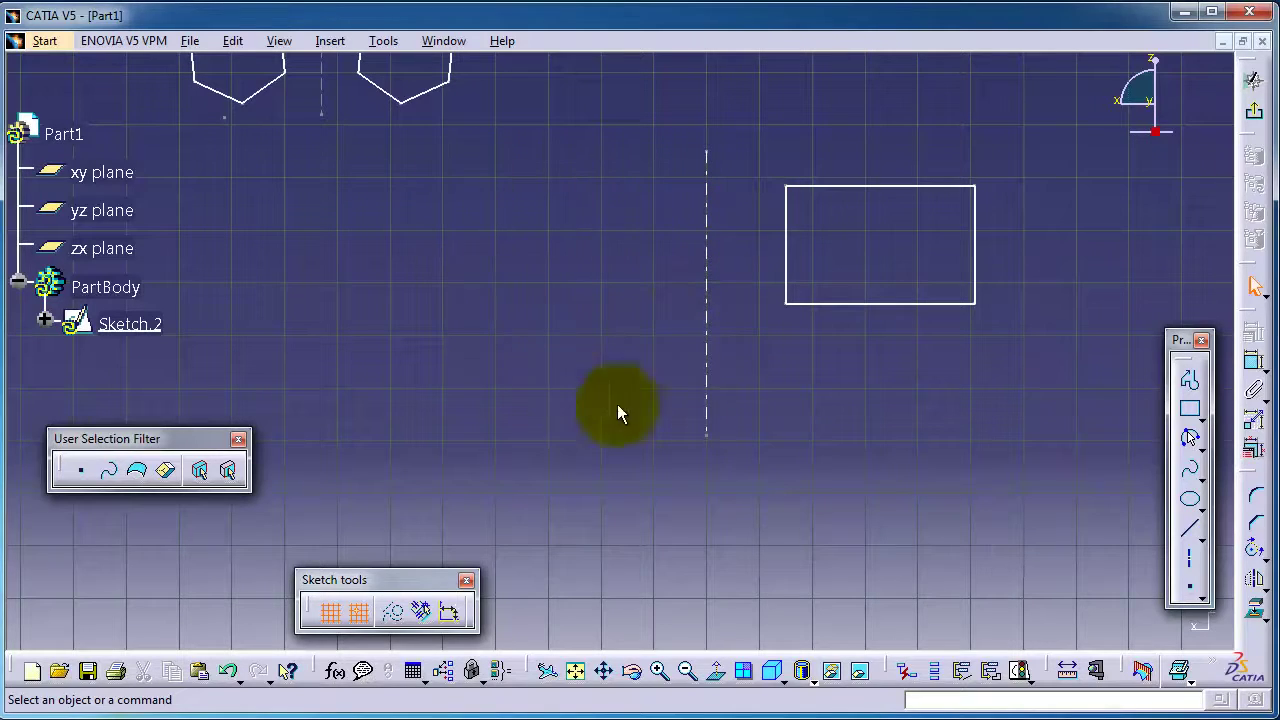
Draw a horizontal axis just below the two hexagons, spanning the width of both.
{"action": "middle_click_drag", "start_coordinate": [831, 497], "coordinate": [900, 591]}
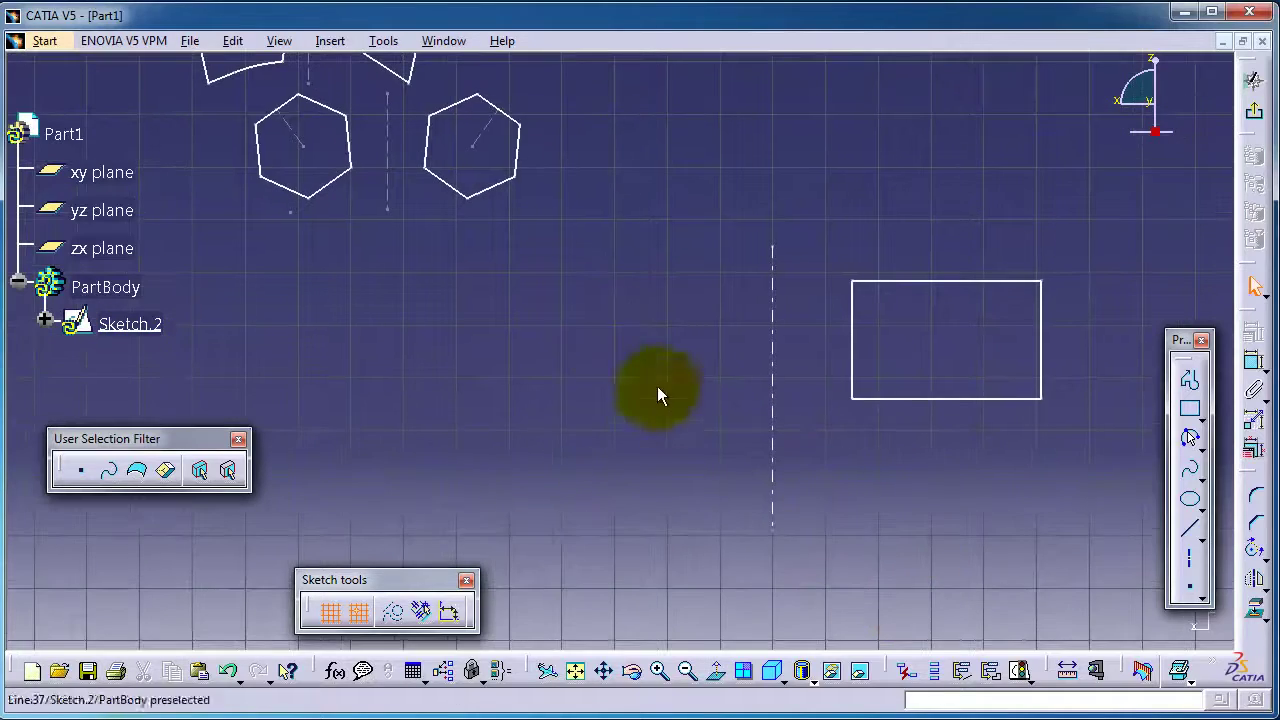
{"action": "mouse_move", "coordinate": [531, 229]}
{"action": "middle_mouse_down"}
{"action": "mouse_move", "coordinate": [691, 317]}
{"action": "mouse_move", "coordinate": [700, 400]}
{"action": "middle_mouse_up"}
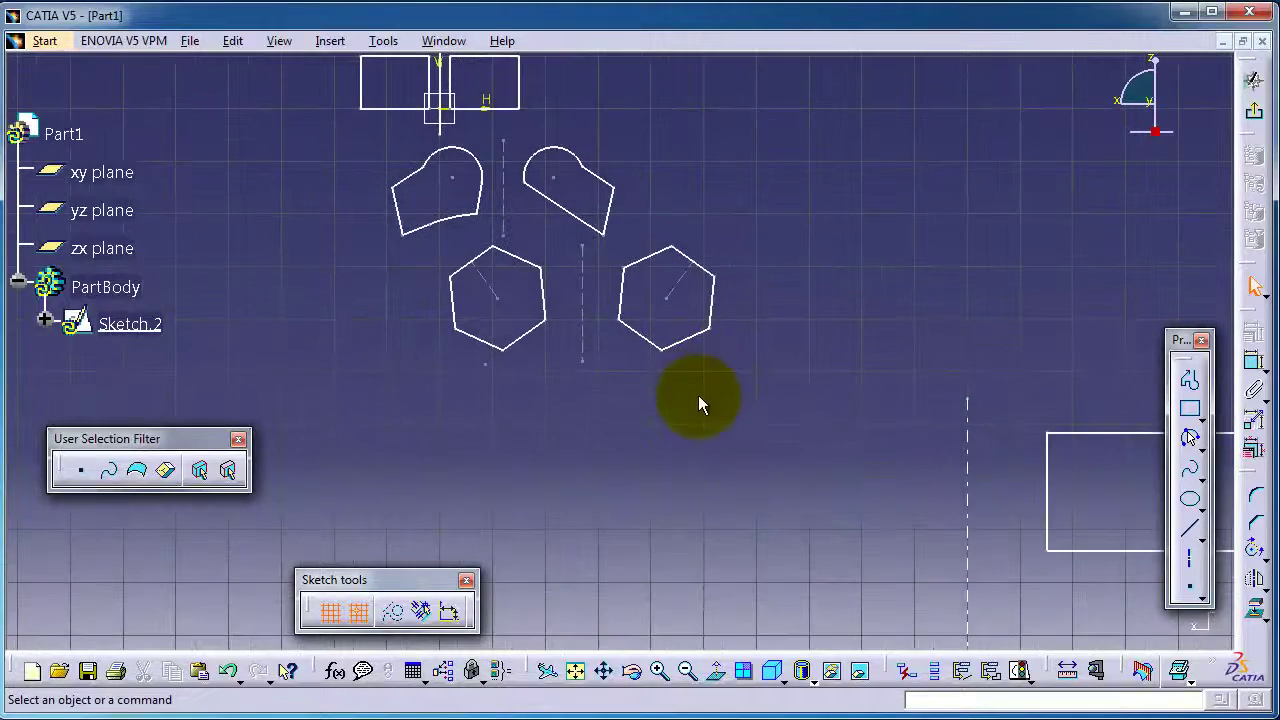
{"action": "middle_click_drag", "start_coordinate": [729, 259], "coordinate": [726, 171], "text": "ctrl"}
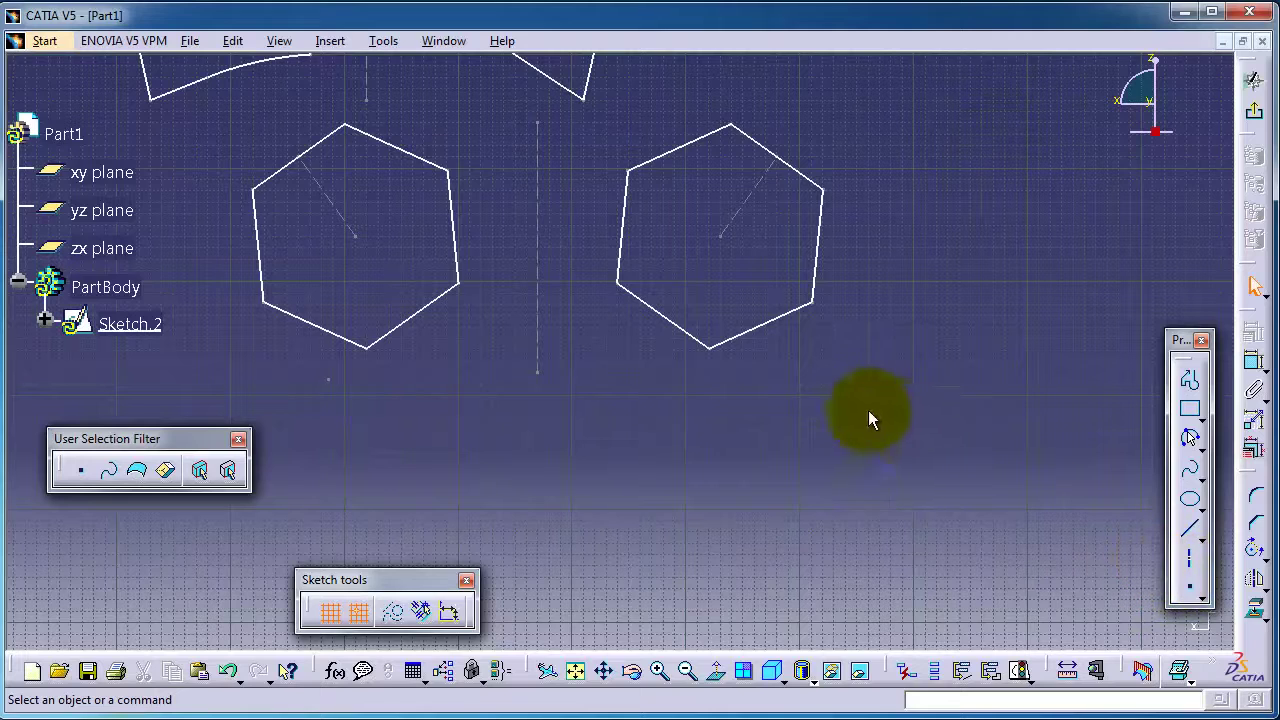
{"action": "left_click", "coordinate": [1190, 563]}
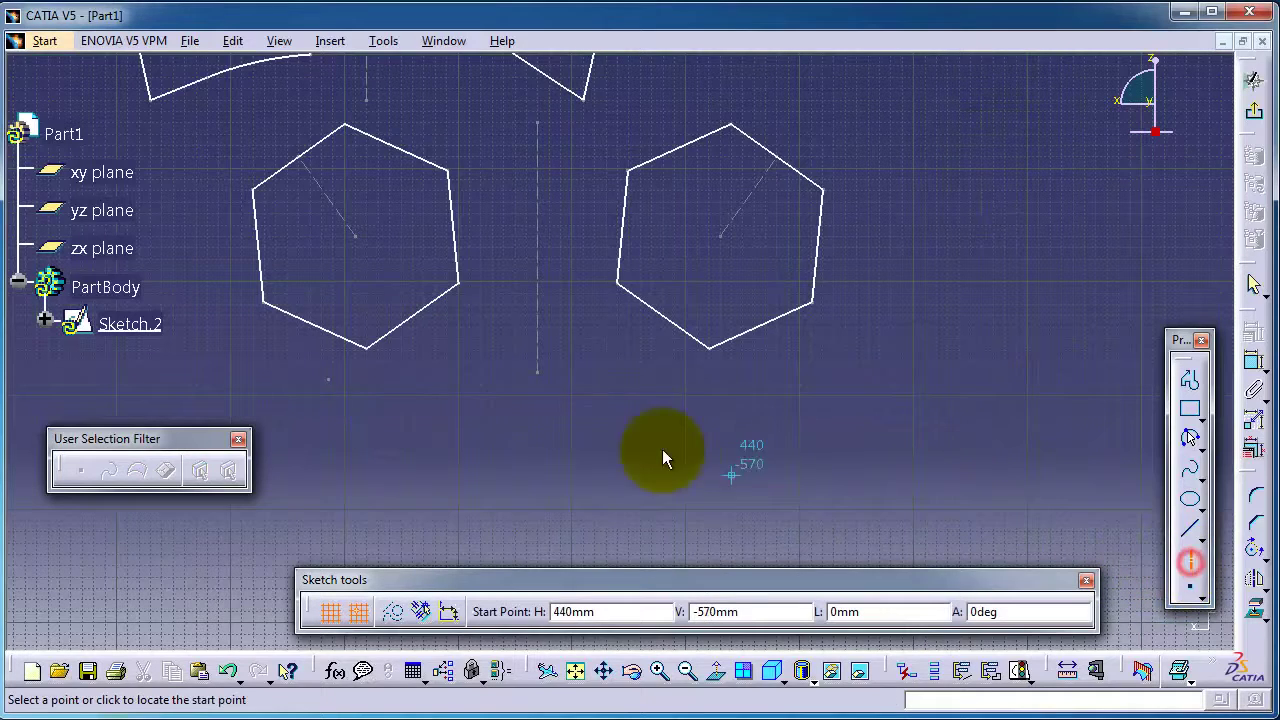
{"action": "left_click", "coordinate": [316, 408]}
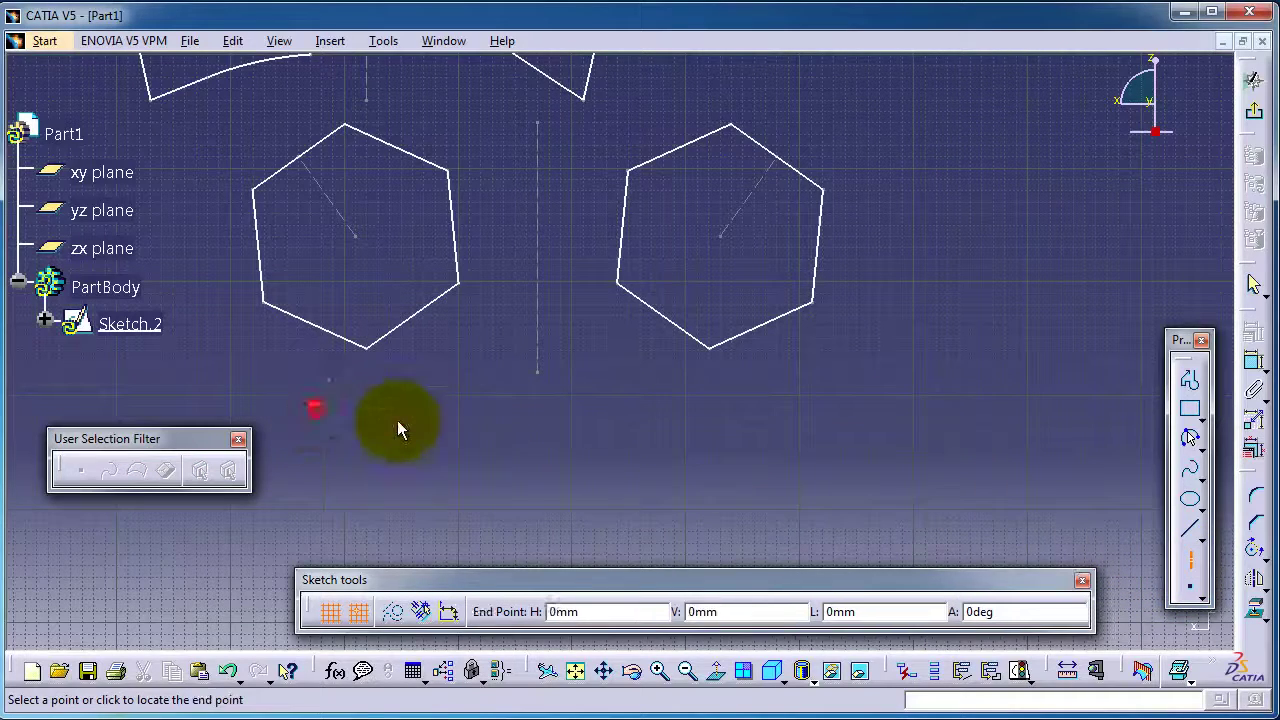
{"action": "left_click", "coordinate": [926, 400]}
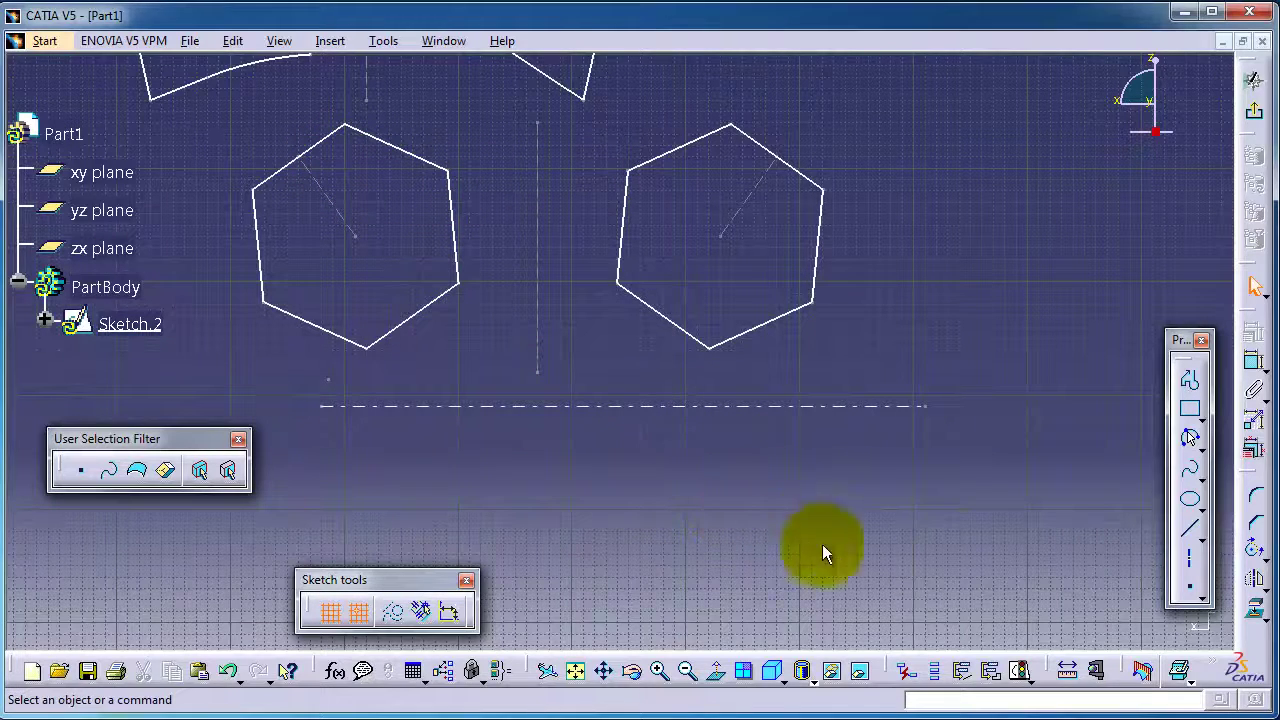
Select both hexagons with their construction lines and flip them below the horizontal axis using Symmetry.
{"action": "left_click_drag", "start_coordinate": [890, 118], "coordinate": [255, 385]}
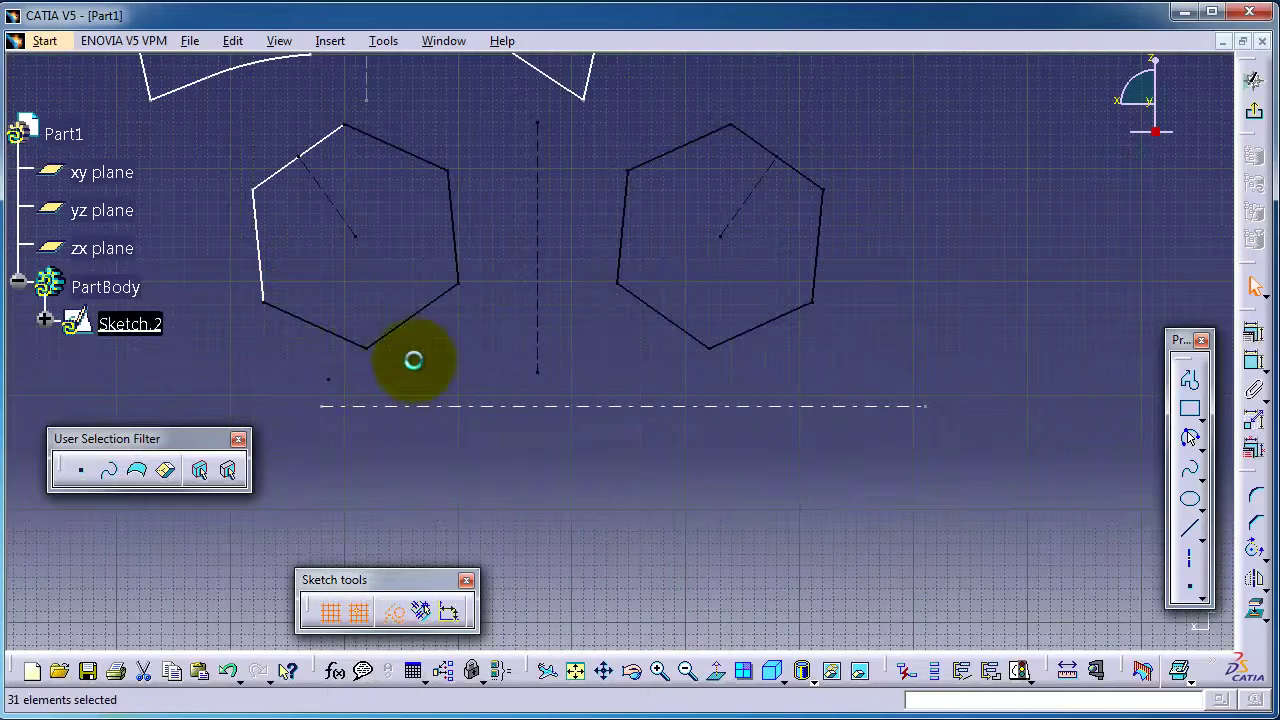
{"action": "left_click", "coordinate": [312, 353]}
{"action": "left_click_drag", "start_coordinate": [980, 134], "coordinate": [240, 364]}
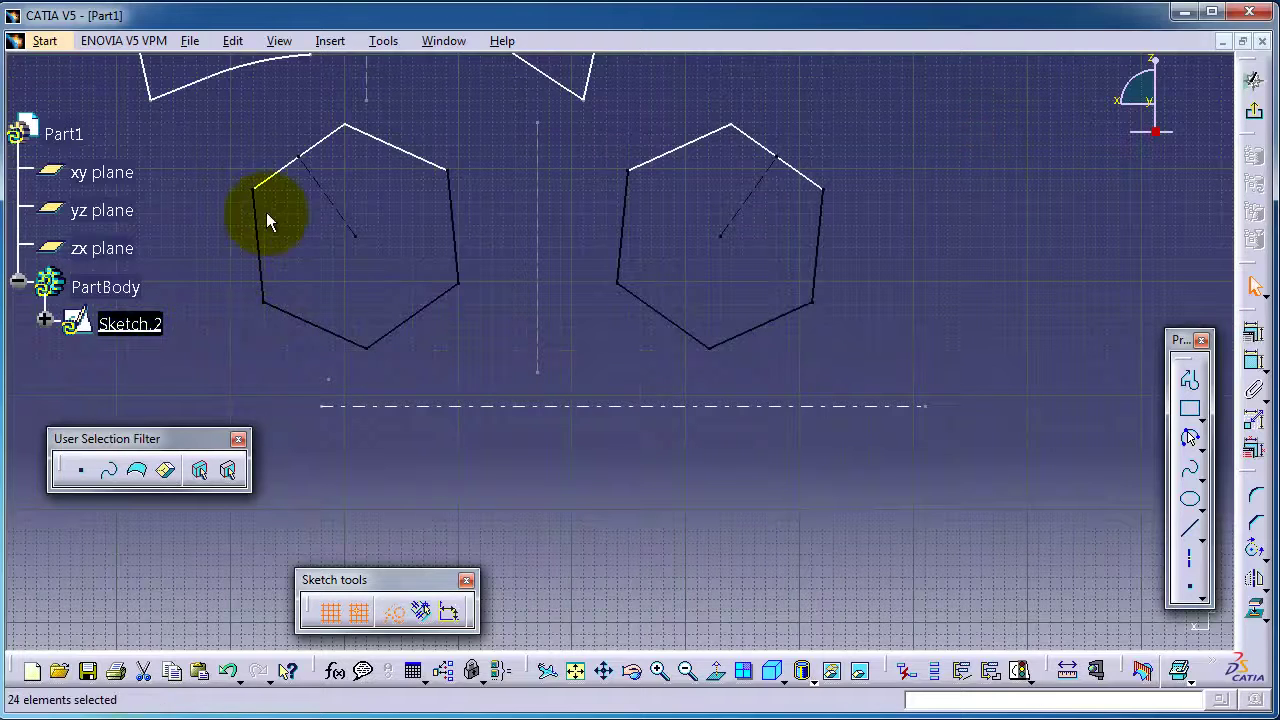
{"action": "left_click", "coordinate": [203, 120]}
{"action": "left_click_drag", "start_coordinate": [203, 110], "coordinate": [921, 376]}
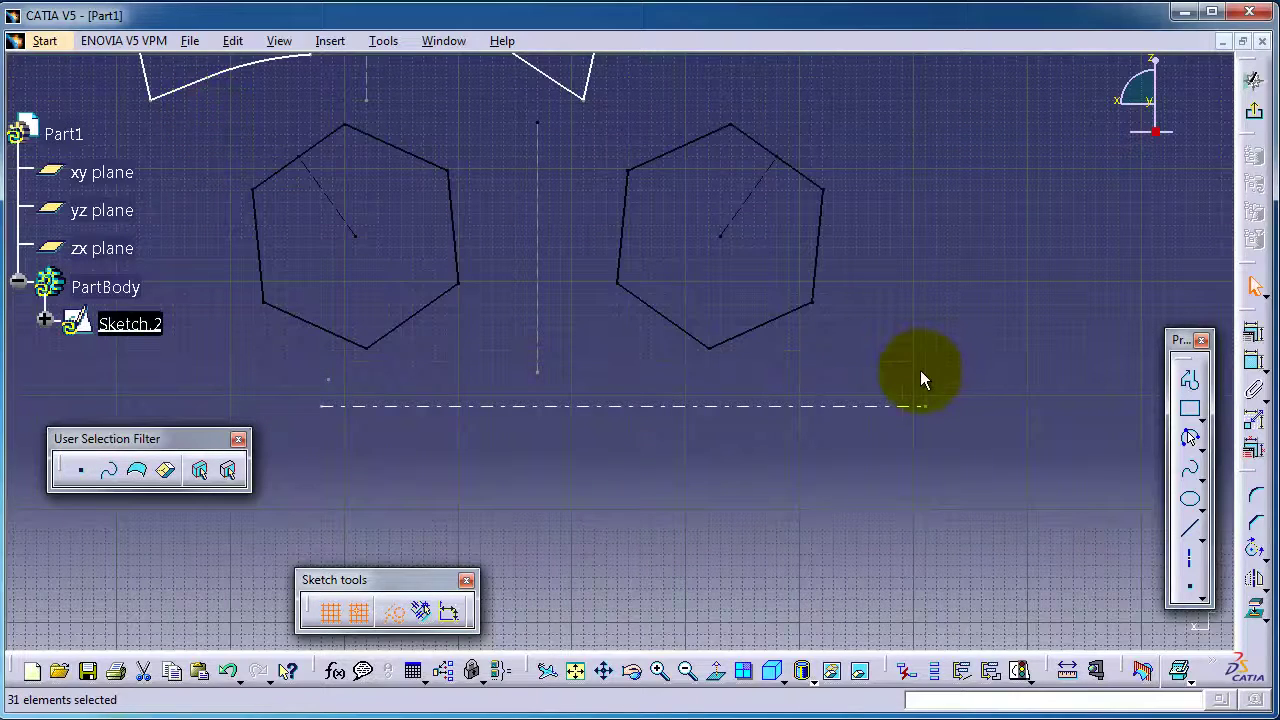
{"action": "left_click", "coordinate": [1257, 584]}
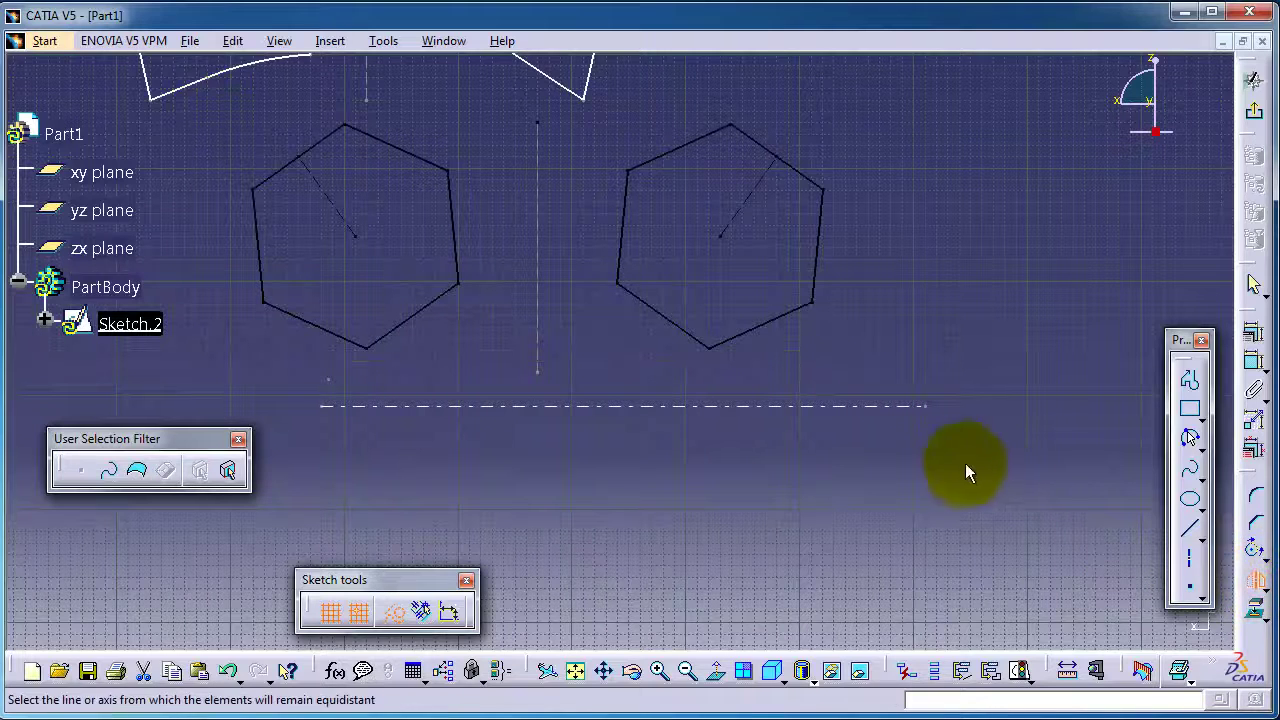
{"action": "left_click", "coordinate": [898, 412]}
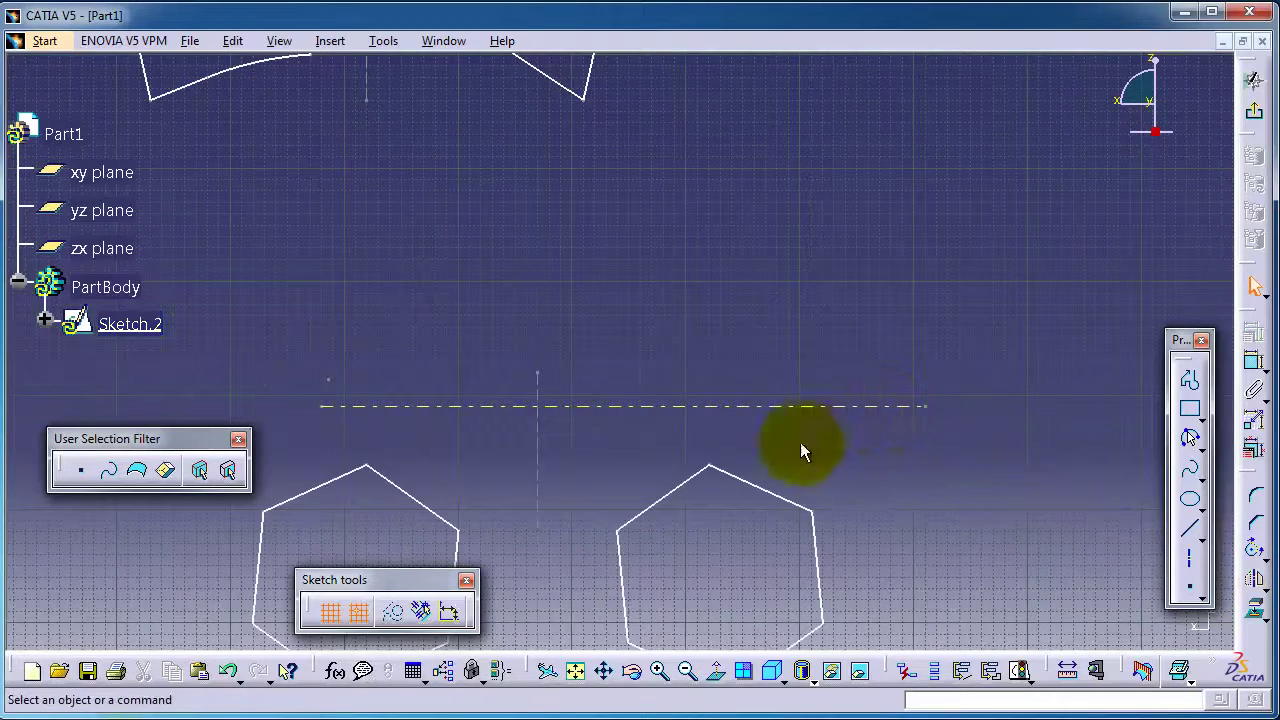
Flip four sides of the right hexagon, excluding its two upper sides, above the horizontal axis with Symmetry, without duplicating them.
{"action": "mouse_move", "coordinate": [577, 473]}
{"action": "middle_mouse_down"}
{"action": "mouse_move", "coordinate": [629, 443]}
{"action": "mouse_move", "coordinate": [669, 211]}
{"action": "mouse_move", "coordinate": [617, 198]}
{"action": "middle_mouse_up"}
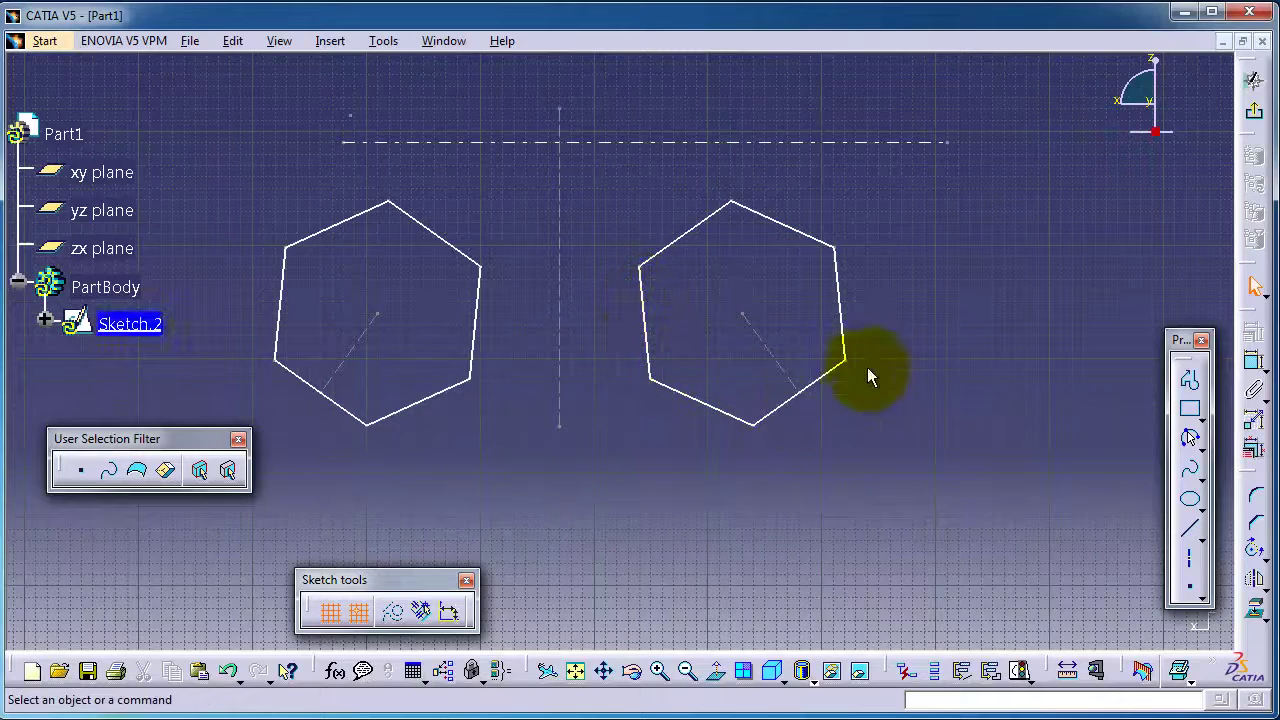
{"action": "left_click", "coordinate": [808, 306]}
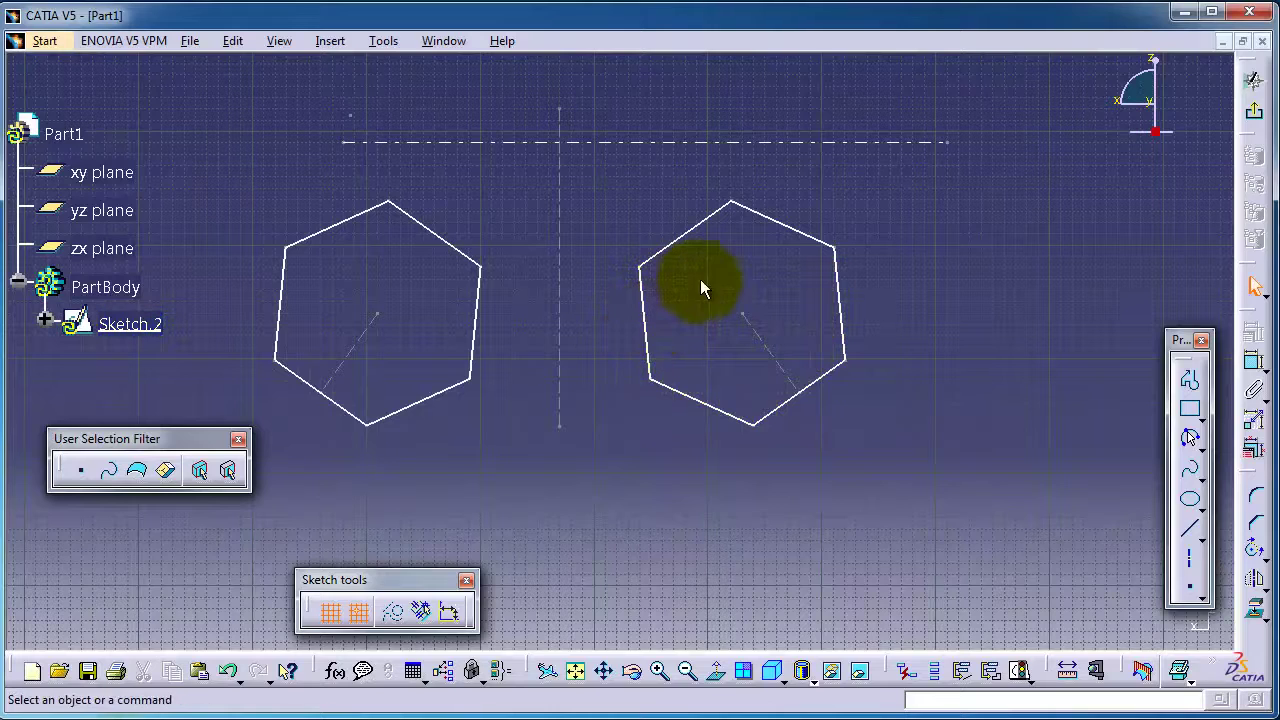
{"action": "left_click", "coordinate": [646, 310]}
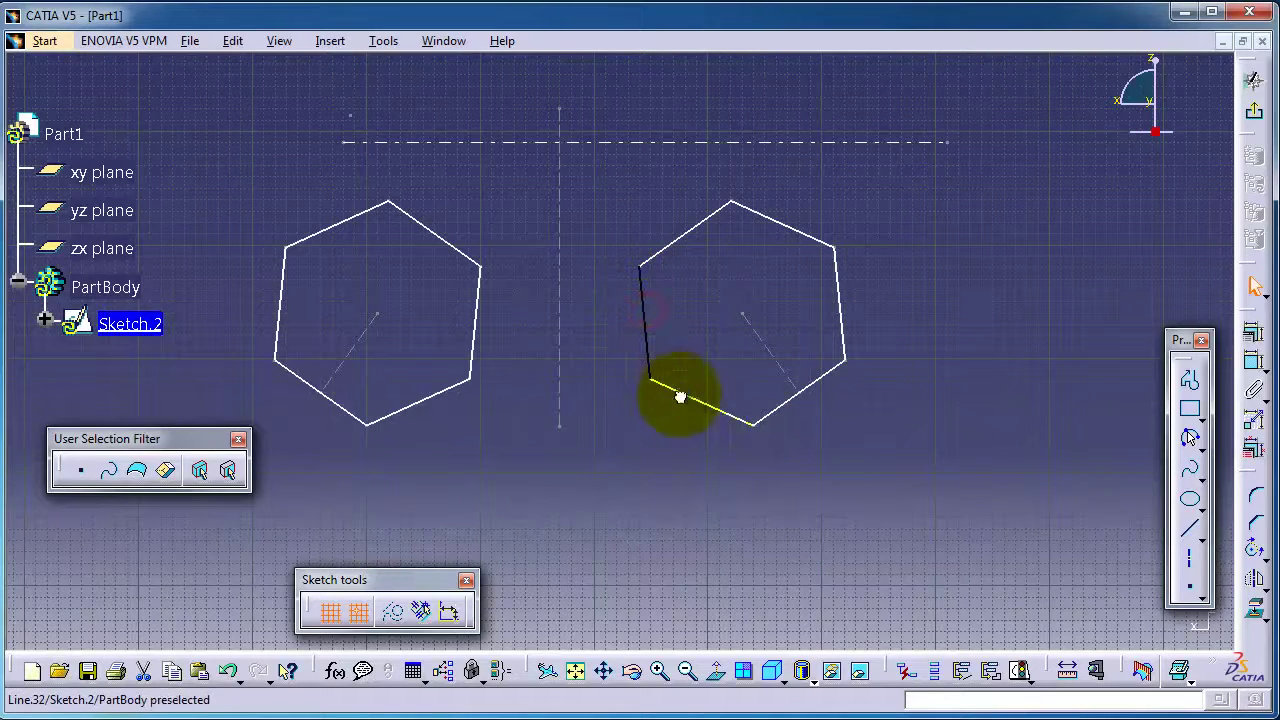
{"action": "left_click", "coordinate": [672, 389], "text": "ctrl"}
{"action": "left_click", "coordinate": [780, 399], "text": "ctrl"}
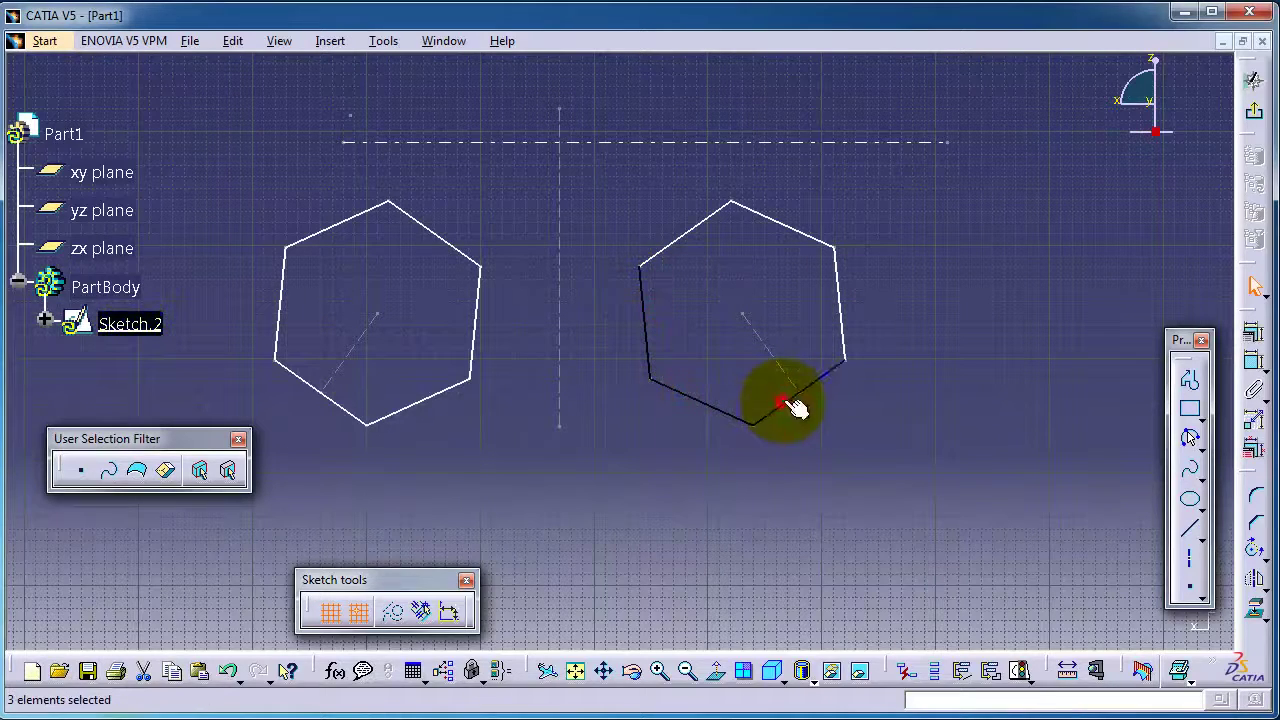
{"action": "left_click", "coordinate": [841, 317], "text": "ctrl"}
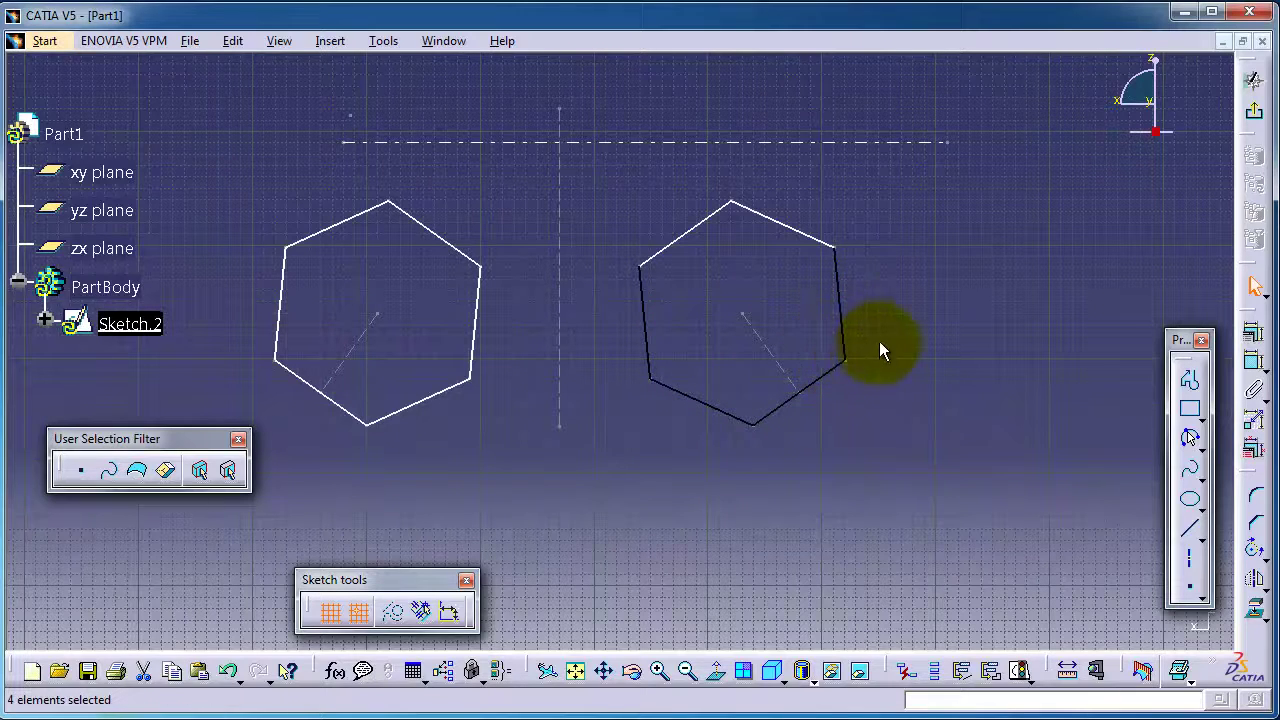
{"action": "left_click", "coordinate": [1254, 578]}
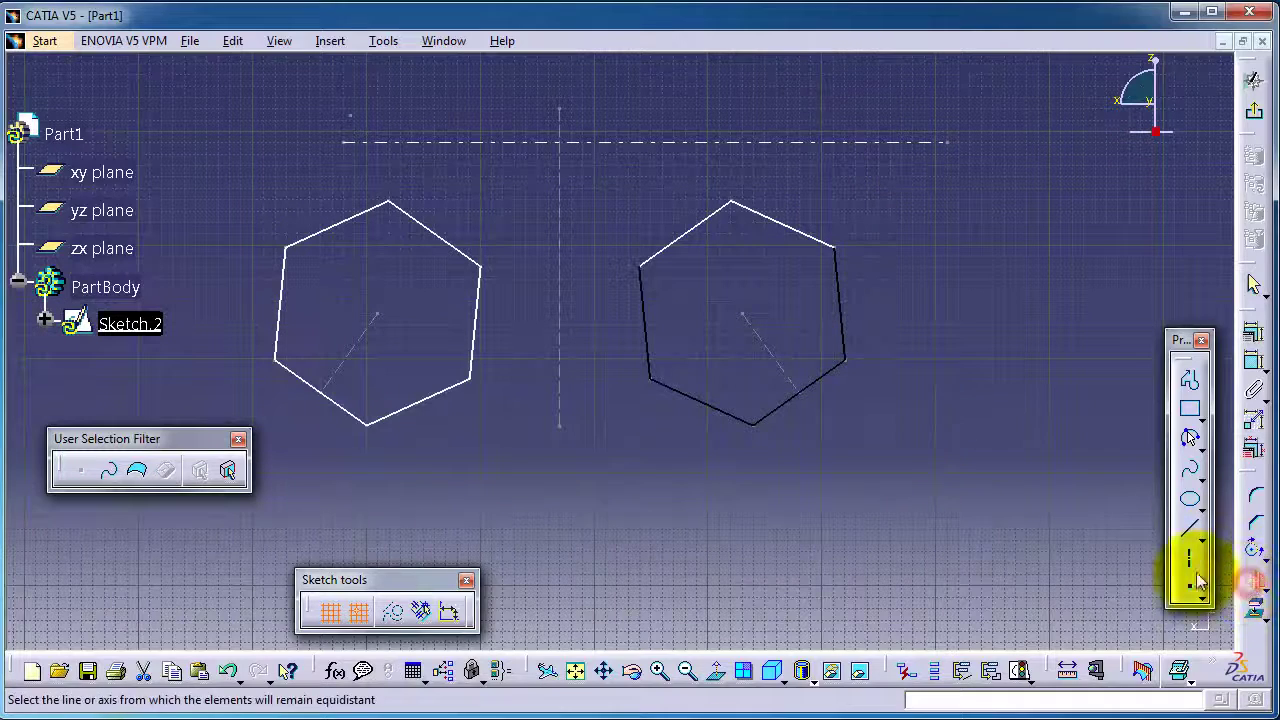
{"action": "left_click", "coordinate": [842, 142]}
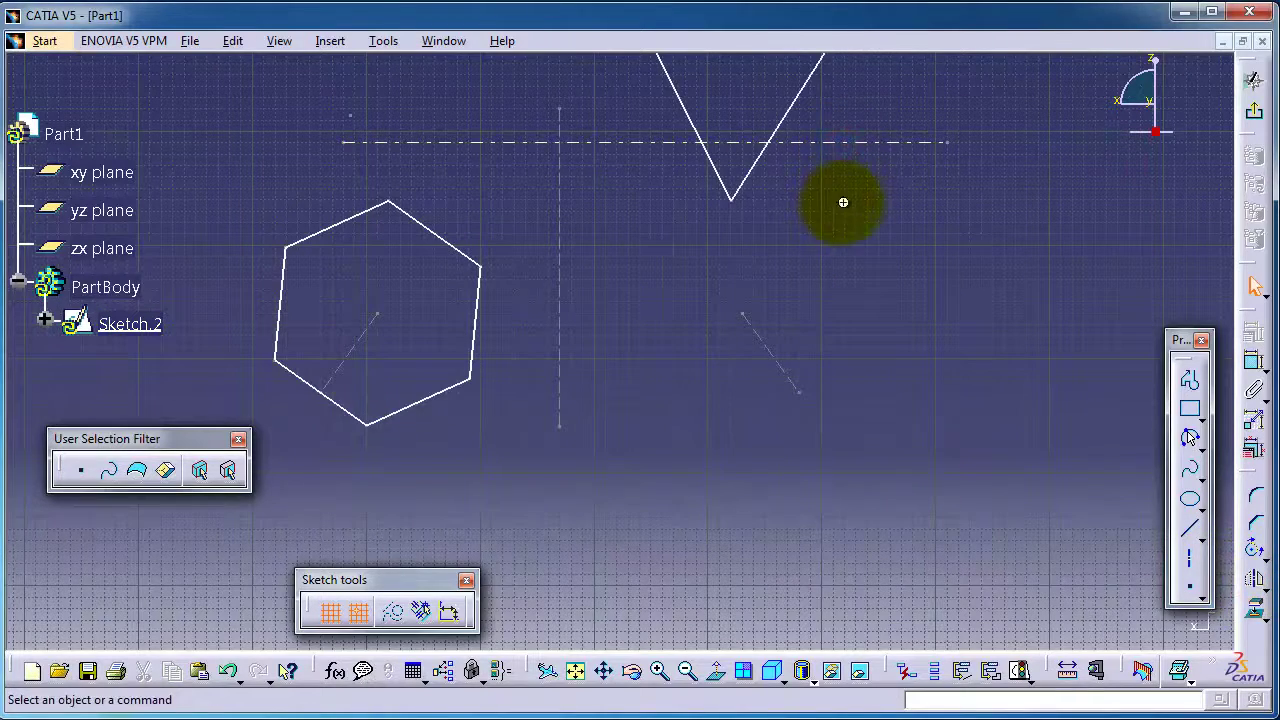
{"action": "middle_click_drag", "start_coordinate": [843, 202], "coordinate": [780, 433]}
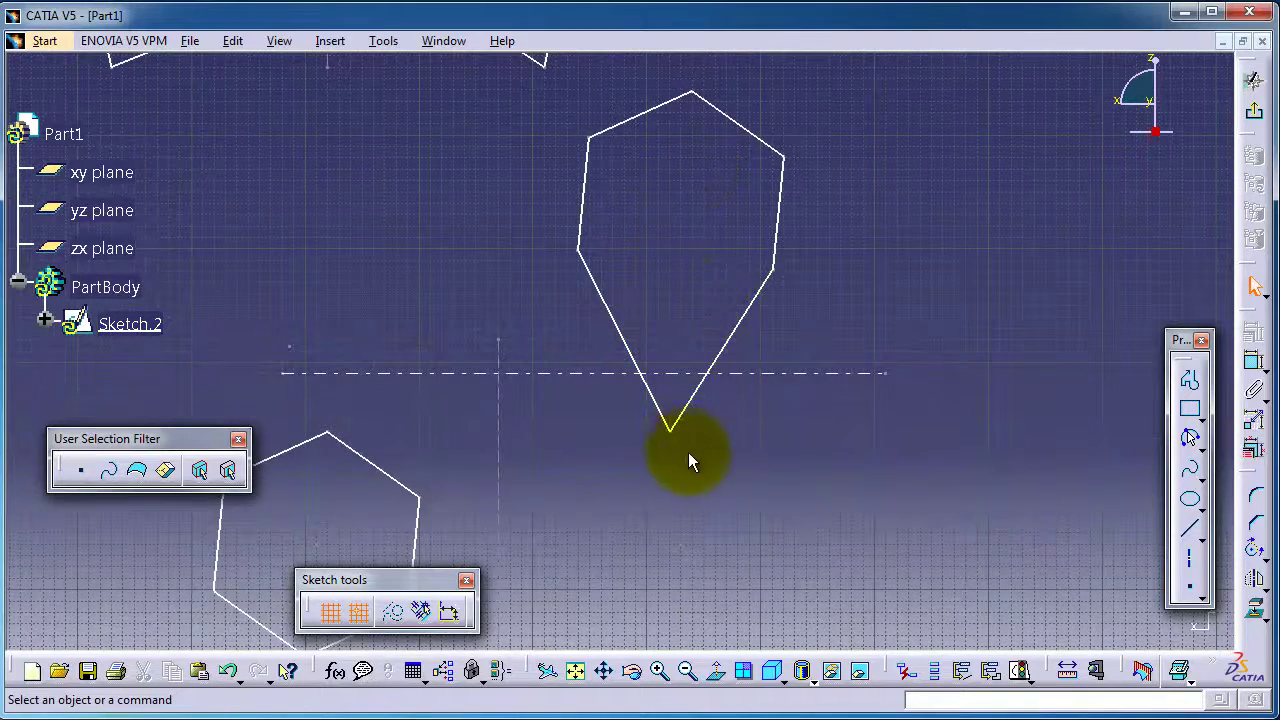
{"action": "mouse_move", "coordinate": [688, 462]}
{"action": "middle_mouse_down"}
{"action": "mouse_move", "coordinate": [751, 480]}
{"action": "mouse_move", "coordinate": [909, 434]}
{"action": "mouse_move", "coordinate": [967, 296]}
{"action": "mouse_move", "coordinate": [891, 426]}
{"action": "mouse_move", "coordinate": [963, 371]}
{"action": "mouse_move", "coordinate": [969, 340]}
{"action": "mouse_move", "coordinate": [936, 291]}
{"action": "middle_mouse_up"}
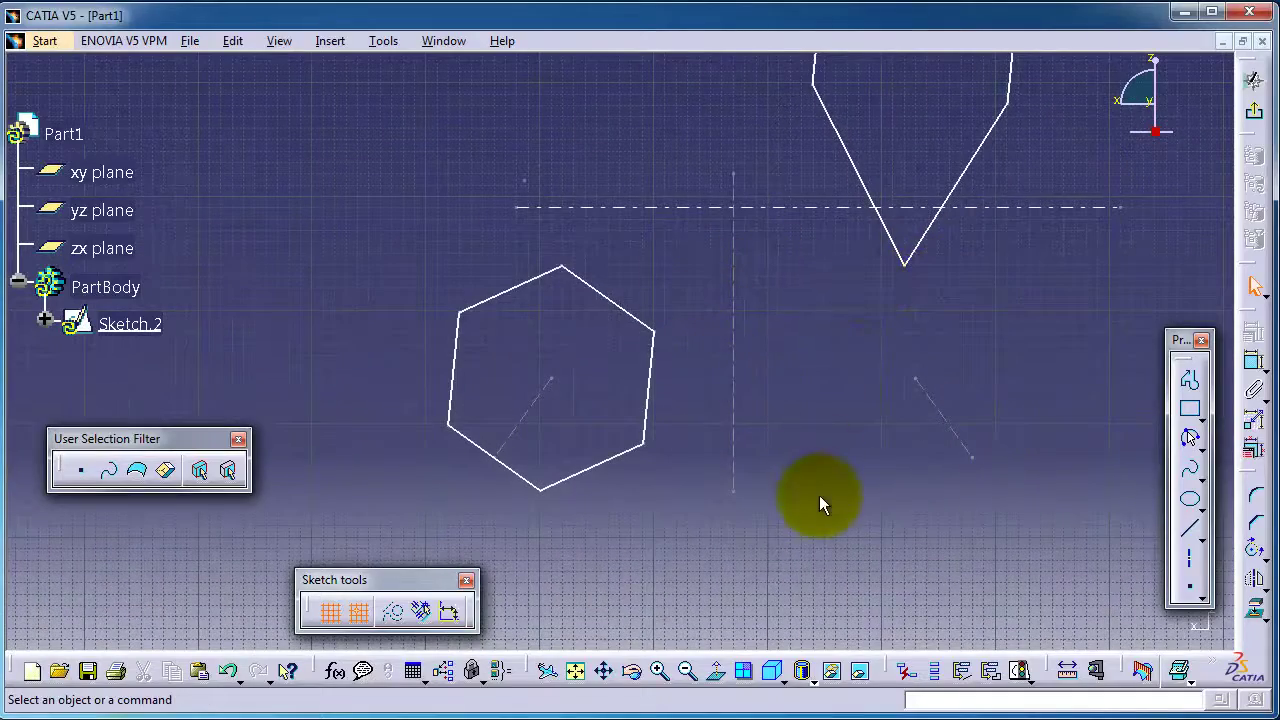
{"action": "mouse_move", "coordinate": [819, 495]}
{"action": "middle_mouse_down"}
{"action": "mouse_move", "coordinate": [763, 609]}
{"action": "mouse_move", "coordinate": [708, 560]}
{"action": "mouse_move", "coordinate": [715, 633]}
{"action": "middle_mouse_up"}
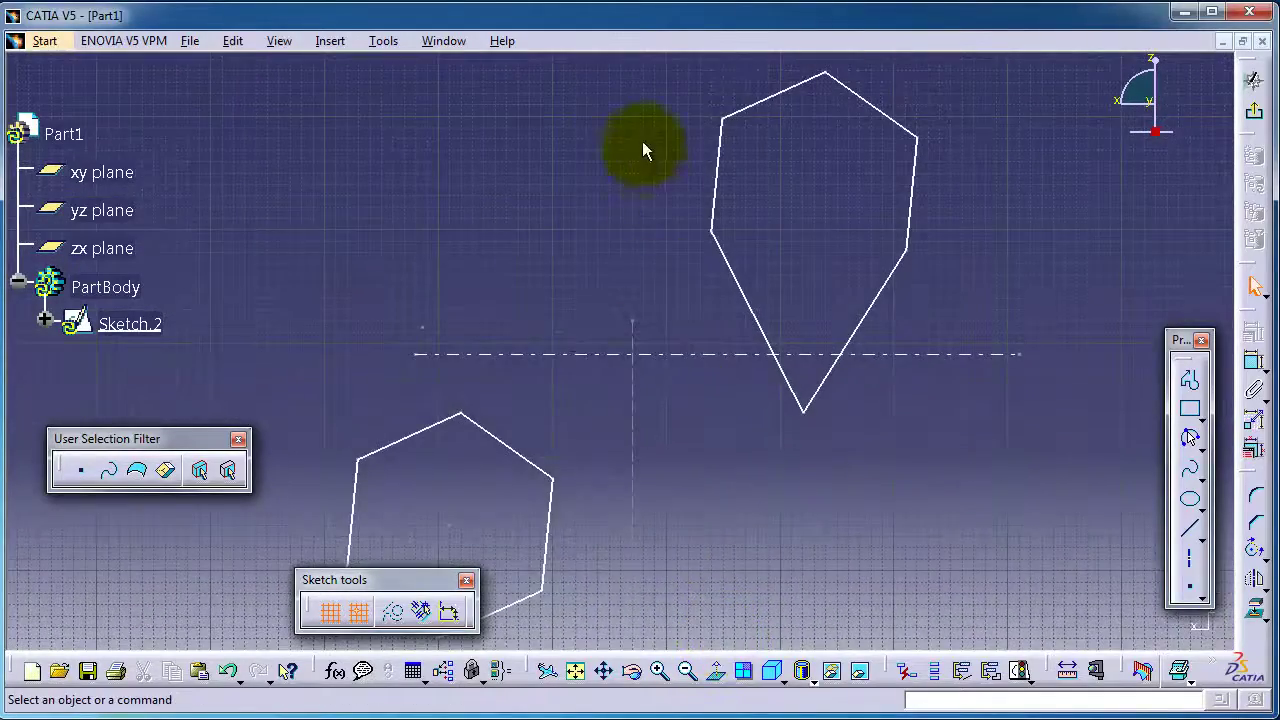
Draw a slanted axis below the two arc-topped profiles, rising towards the upper right and ending above the distorted hexagon.
{"action": "middle_click_drag", "start_coordinate": [643, 145], "coordinate": [651, 468]}
{"action": "mouse_move", "coordinate": [580, 375]}
{"action": "middle_mouse_down"}
{"action": "mouse_move", "coordinate": [620, 343]}
{"action": "mouse_move", "coordinate": [676, 341]}
{"action": "middle_mouse_up"}
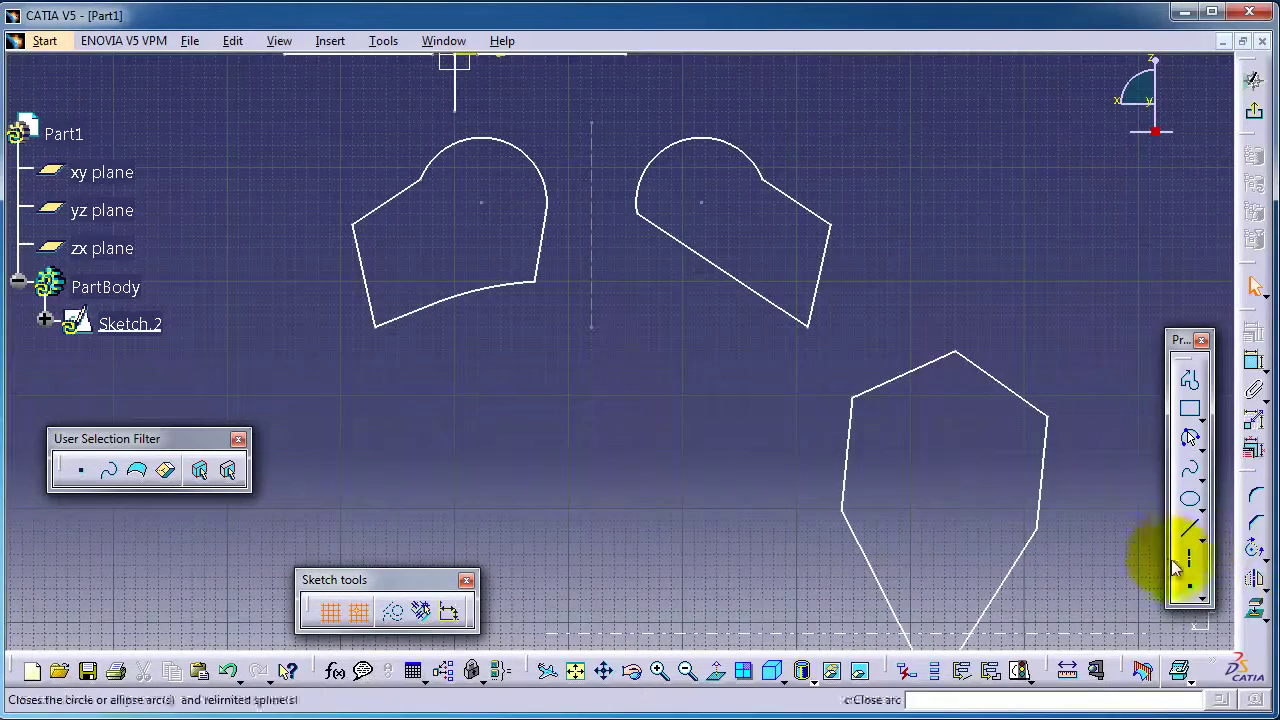
{"action": "left_click", "coordinate": [1189, 530]}
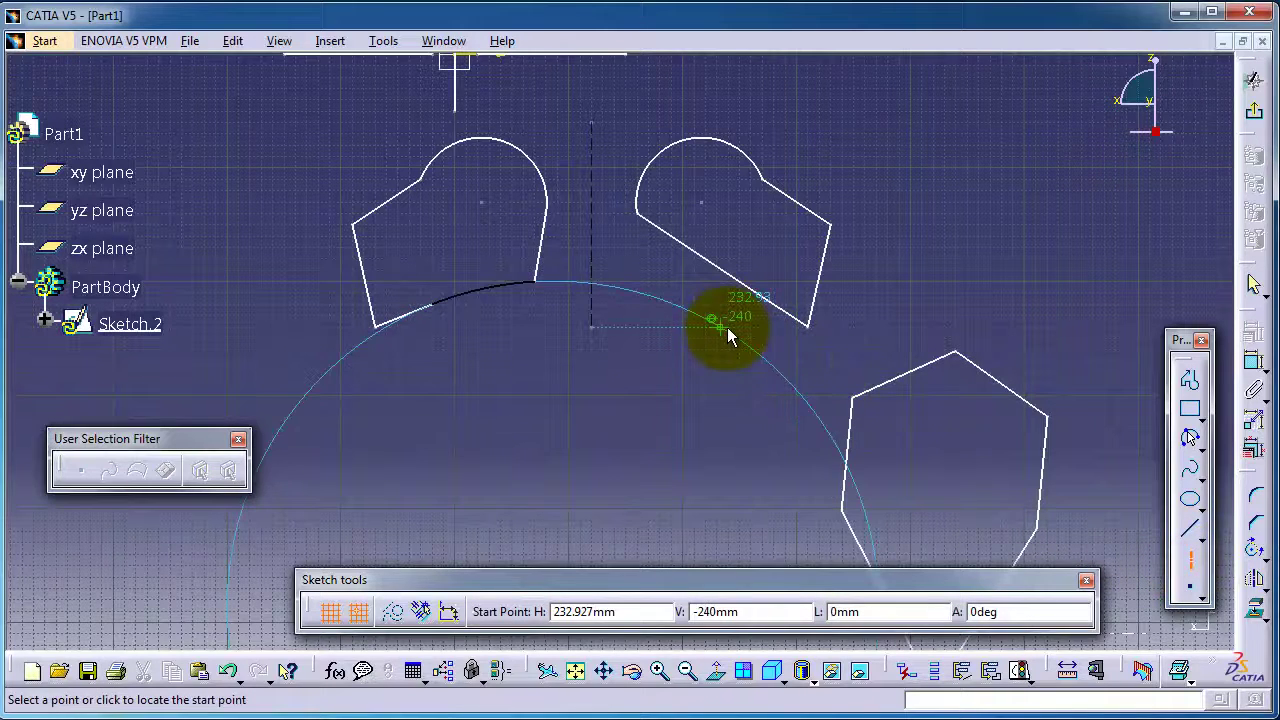
{"action": "left_click", "coordinate": [439, 406]}
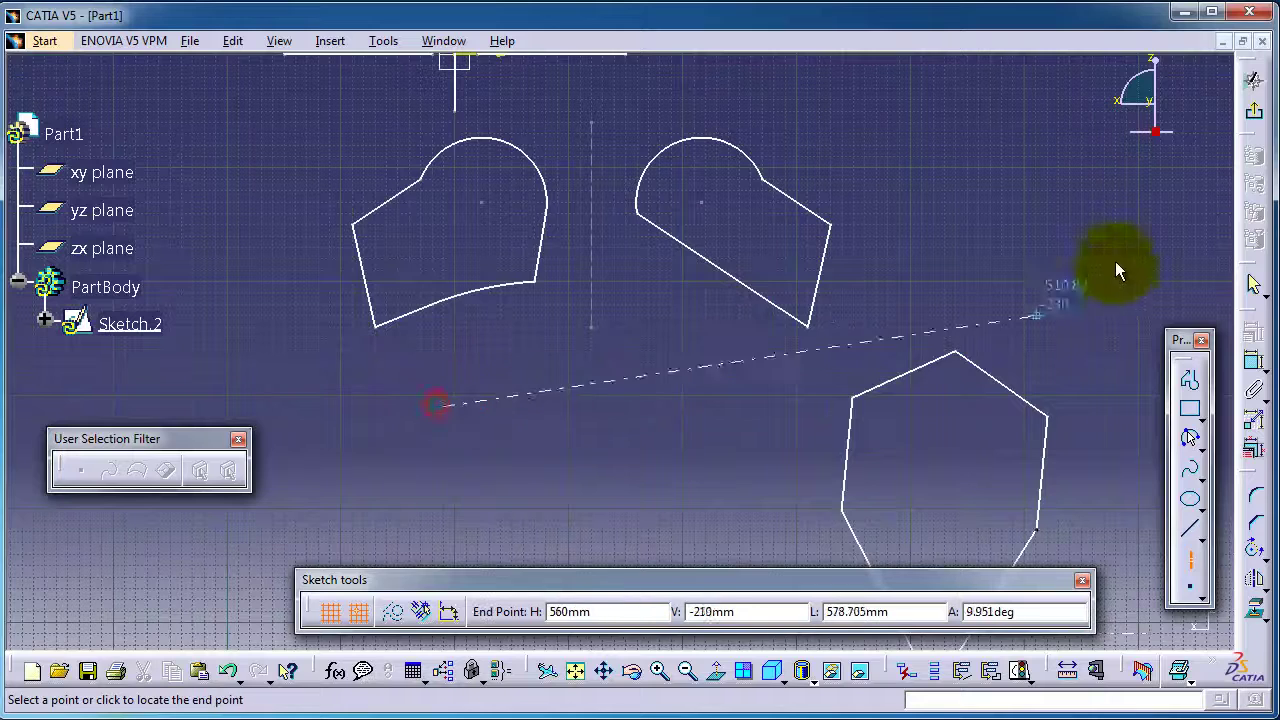
{"action": "left_click", "coordinate": [928, 322]}
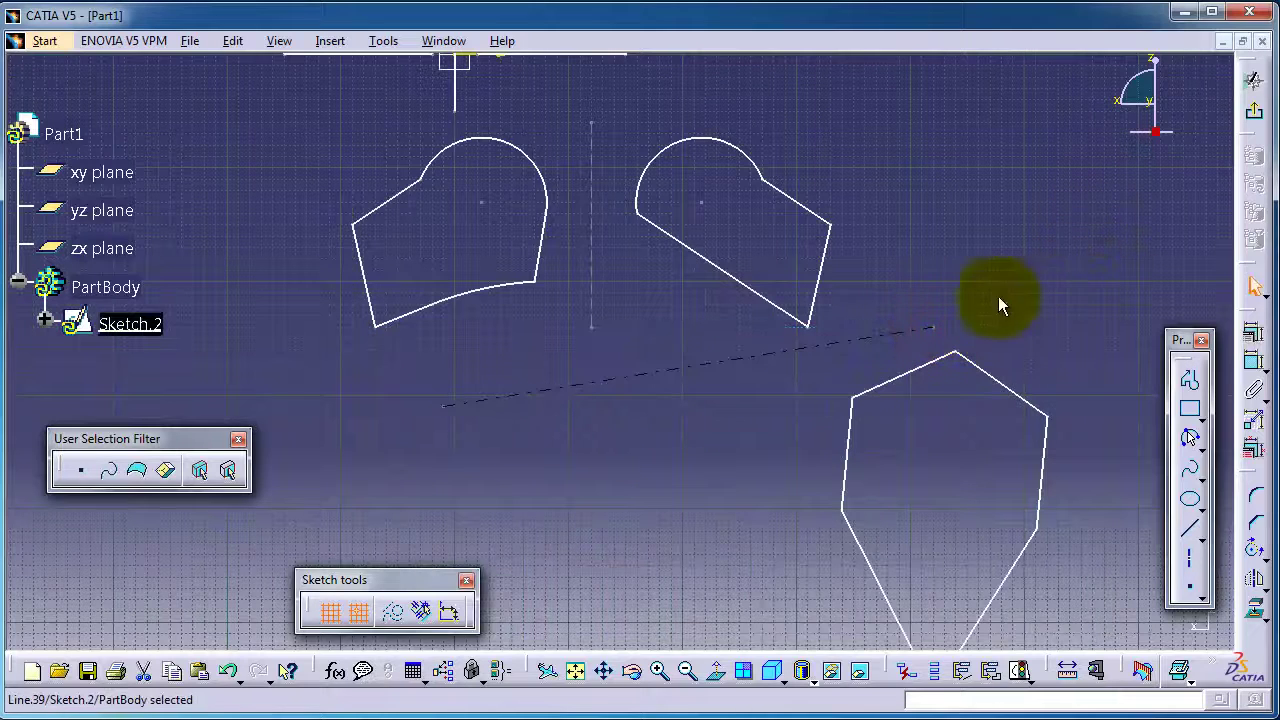
{"action": "left_click", "coordinate": [970, 248]}
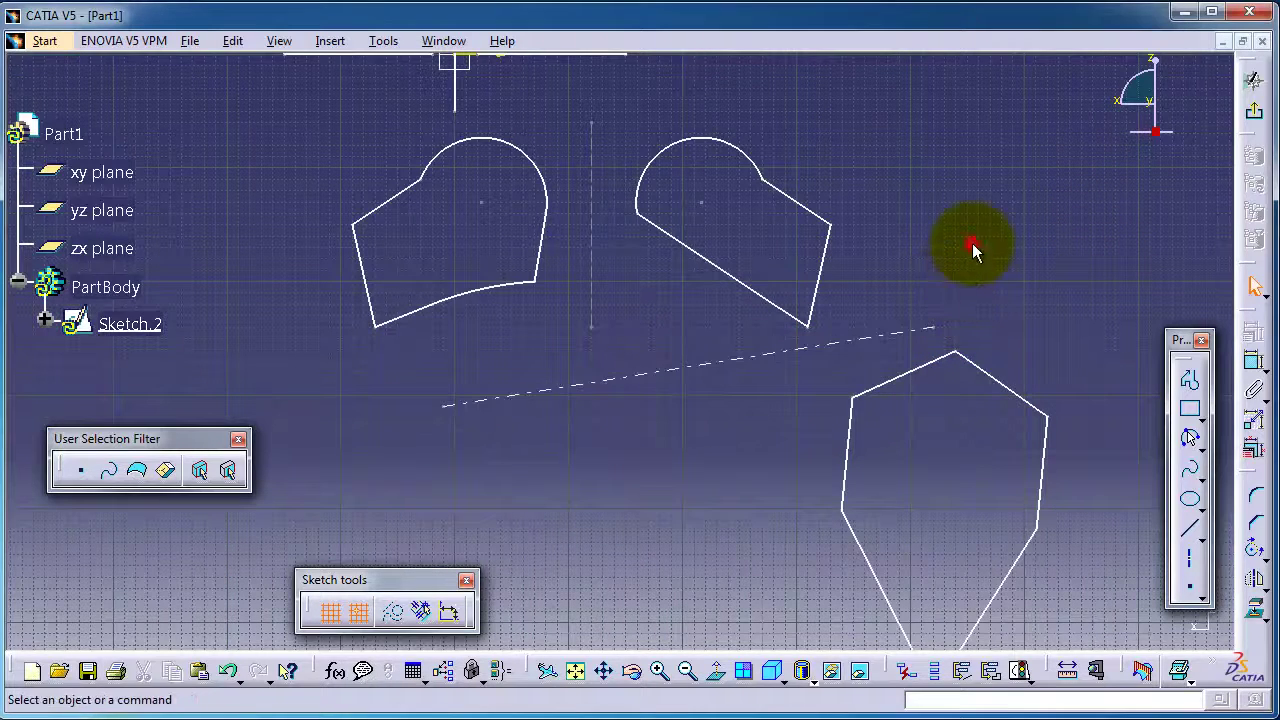
Flip the right side line and long lower line of the right arc-topped profile about the slanted axis with Symmetry, without duplicating them.
{"action": "left_click", "coordinate": [827, 267]}
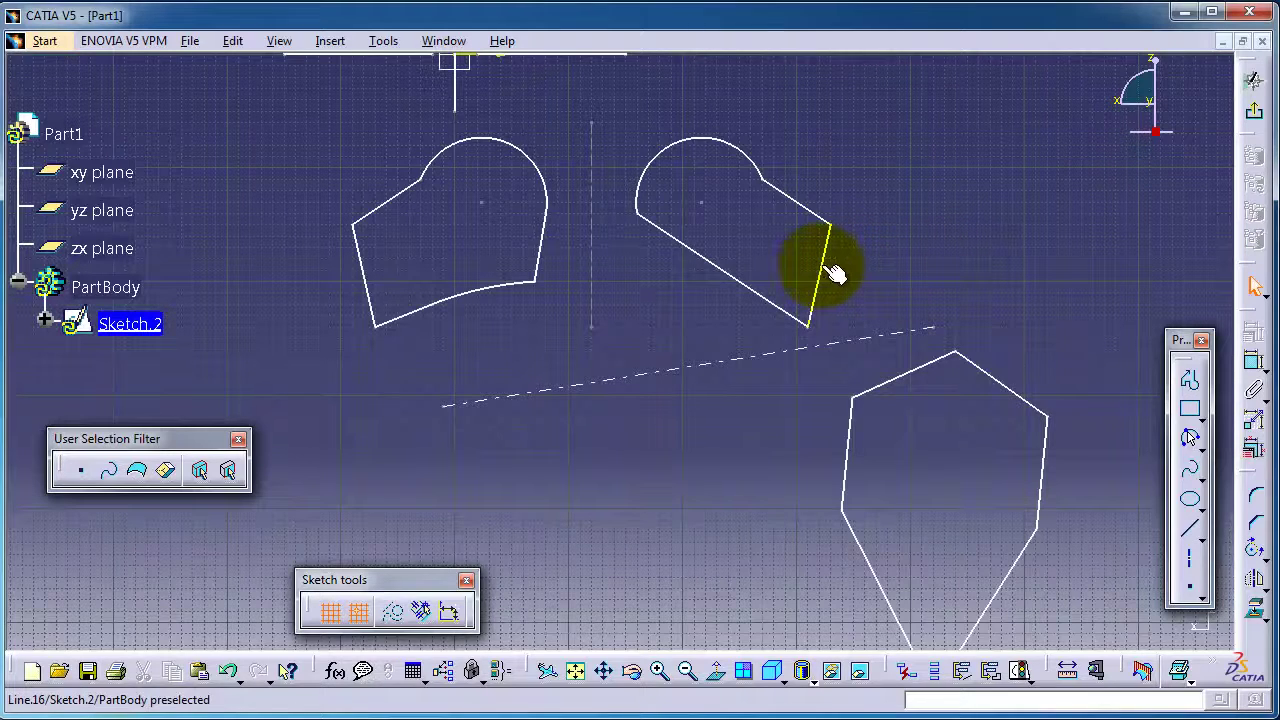
{"action": "left_click", "coordinate": [820, 266]}
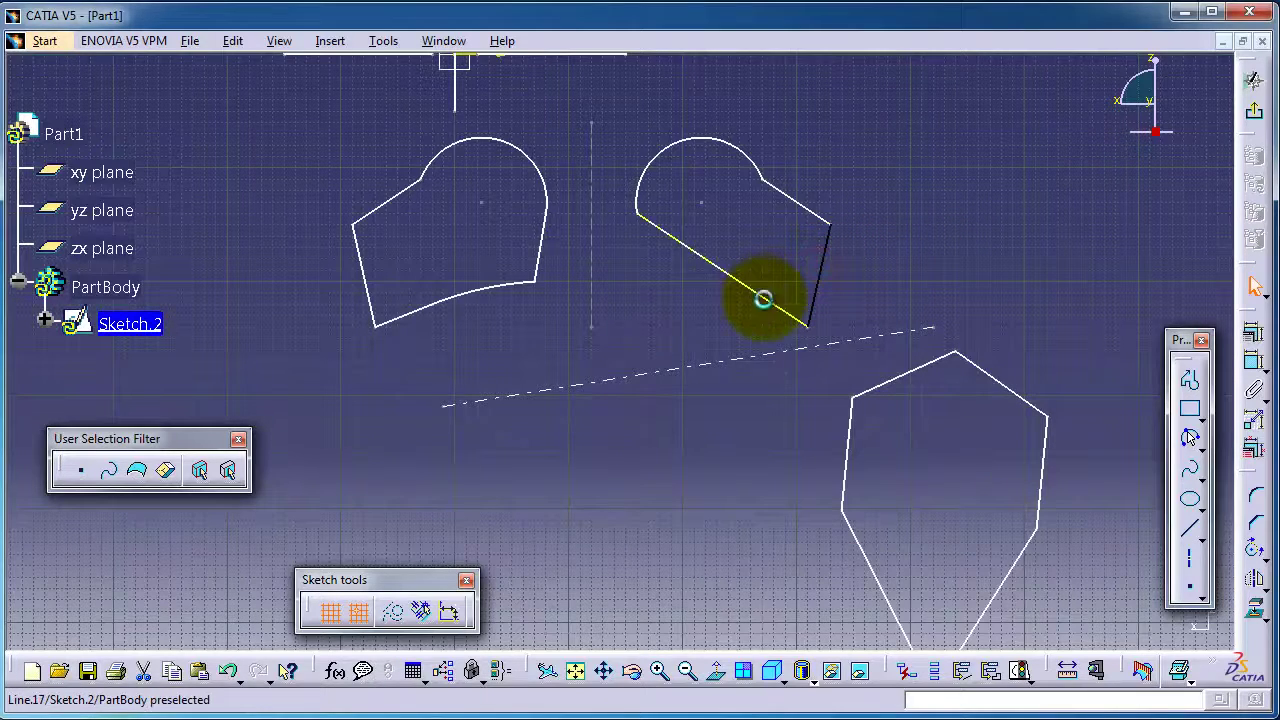
{"action": "left_click", "coordinate": [763, 299], "text": "ctrl"}
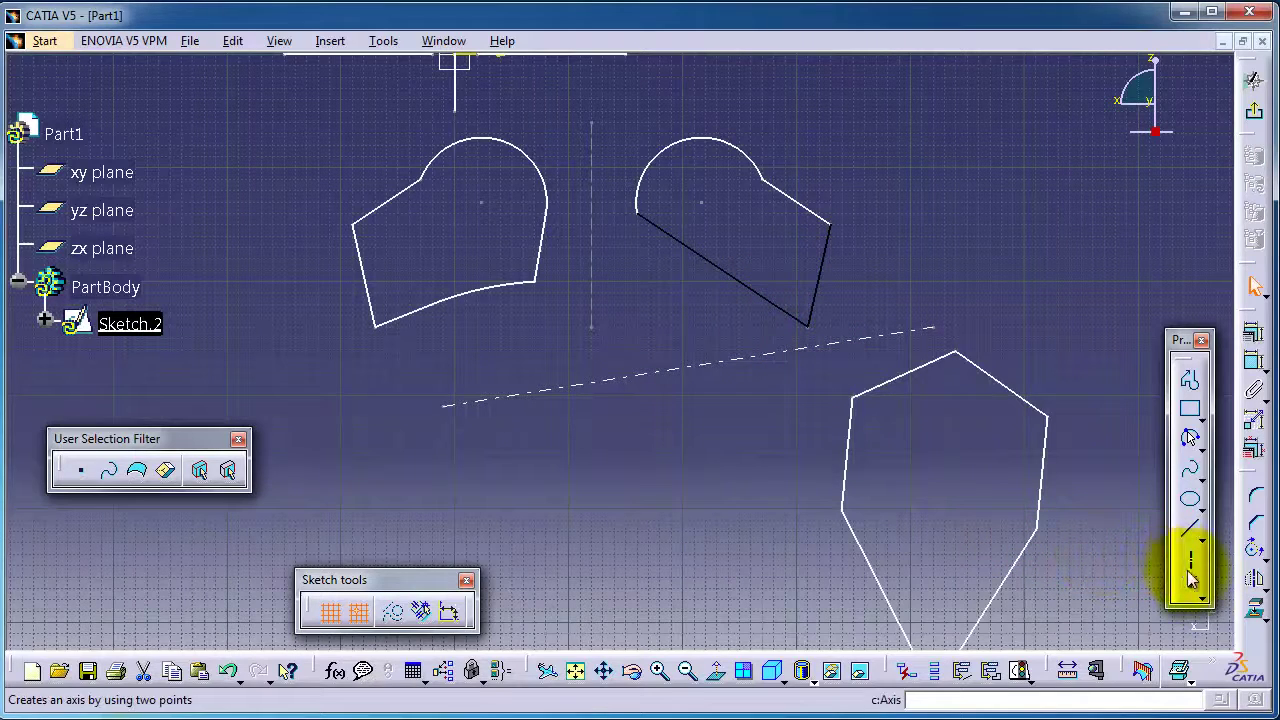
{"action": "left_click", "coordinate": [1258, 586]}
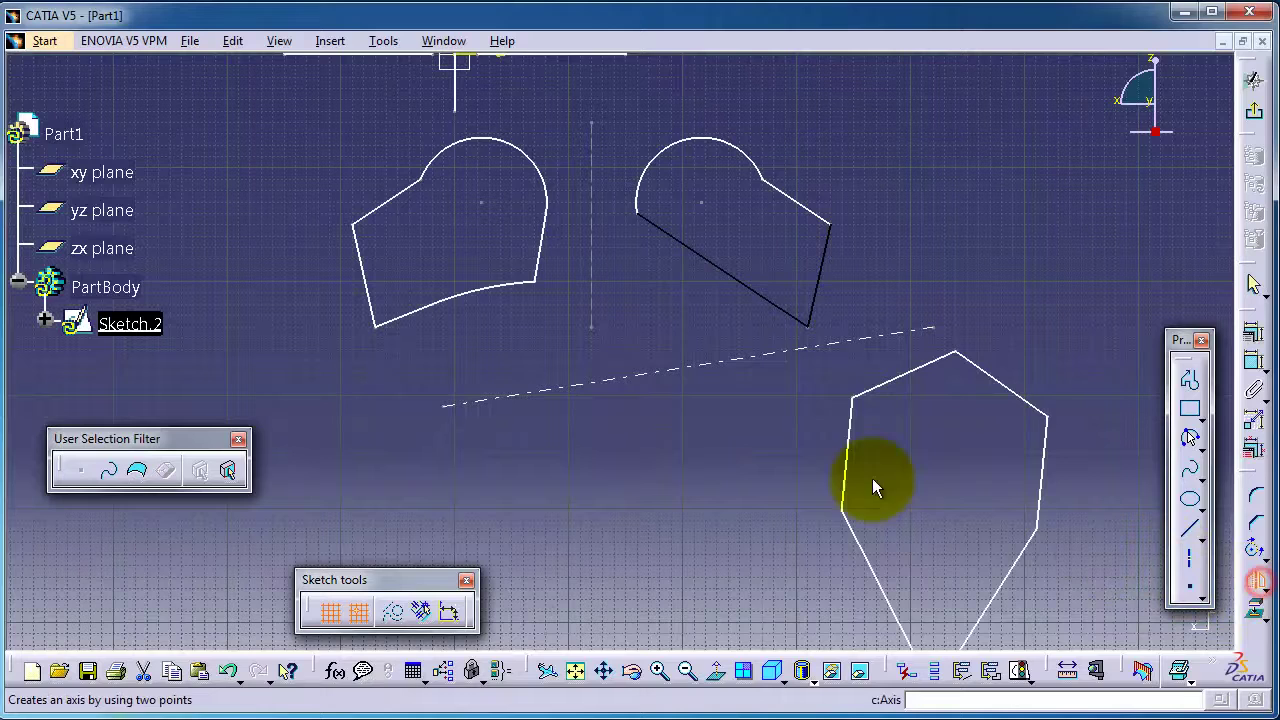
{"action": "left_click", "coordinate": [803, 353]}
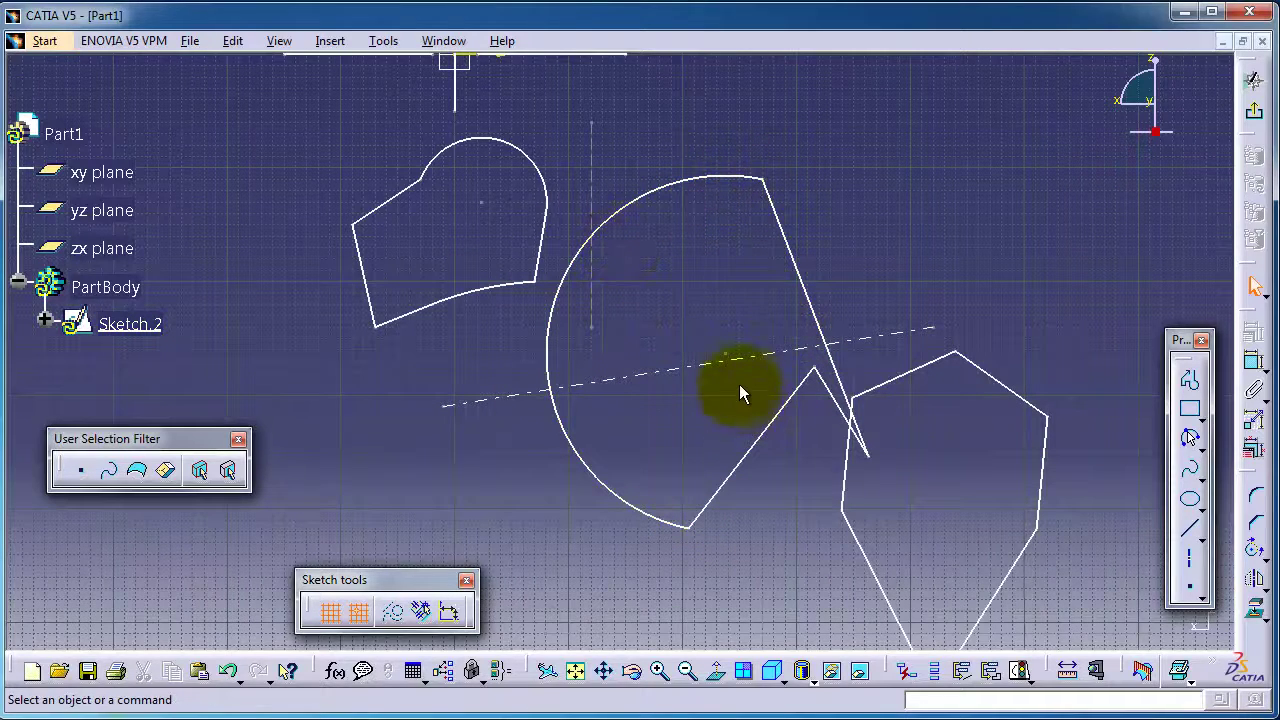
Sketch an open zigzag profile of five connected lines below the remaining hexagon, starting about 163 mm long and ending in a vertical line.
{"action": "mouse_move", "coordinate": [711, 395]}
{"action": "middle_mouse_down"}
{"action": "mouse_move", "coordinate": [685, 383]}
{"action": "mouse_move", "coordinate": [720, 275]}
{"action": "middle_mouse_up"}
{"action": "middle_click_drag", "start_coordinate": [800, 509], "coordinate": [743, 277]}
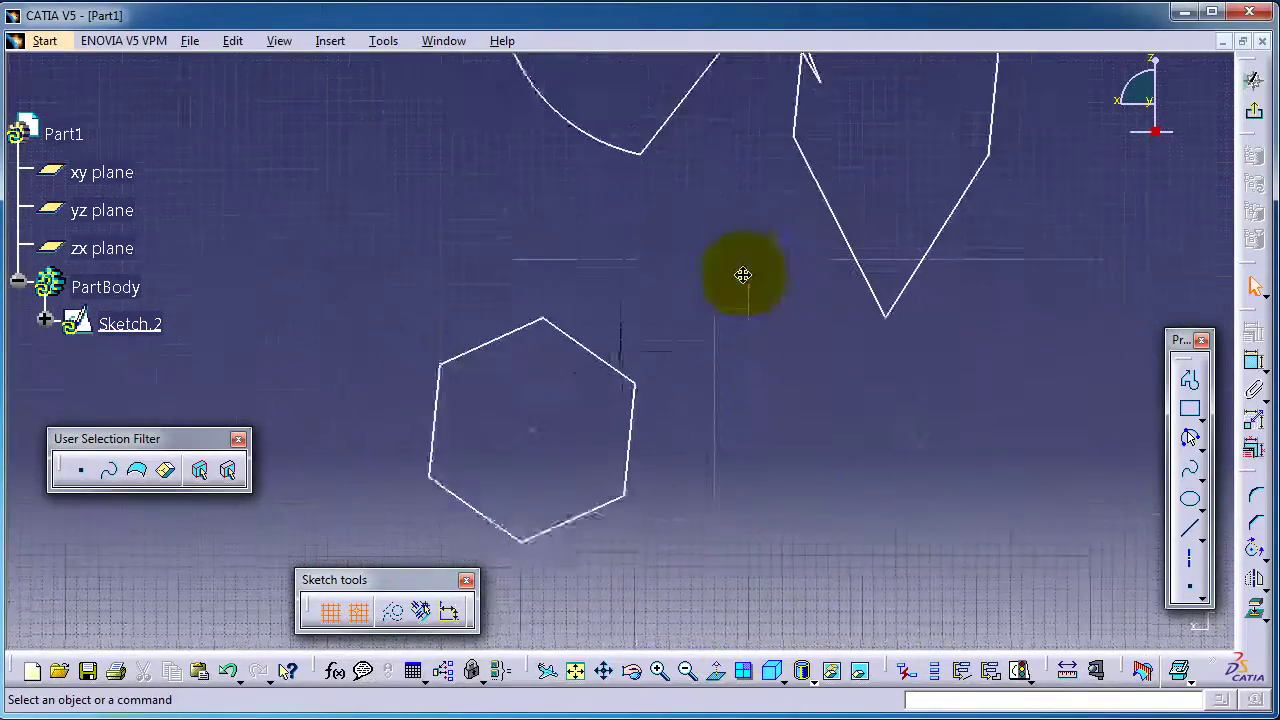
{"action": "mouse_move", "coordinate": [747, 504]}
{"action": "middle_mouse_down"}
{"action": "mouse_move", "coordinate": [757, 463]}
{"action": "mouse_move", "coordinate": [709, 251]}
{"action": "mouse_move", "coordinate": [671, 179]}
{"action": "middle_mouse_up"}
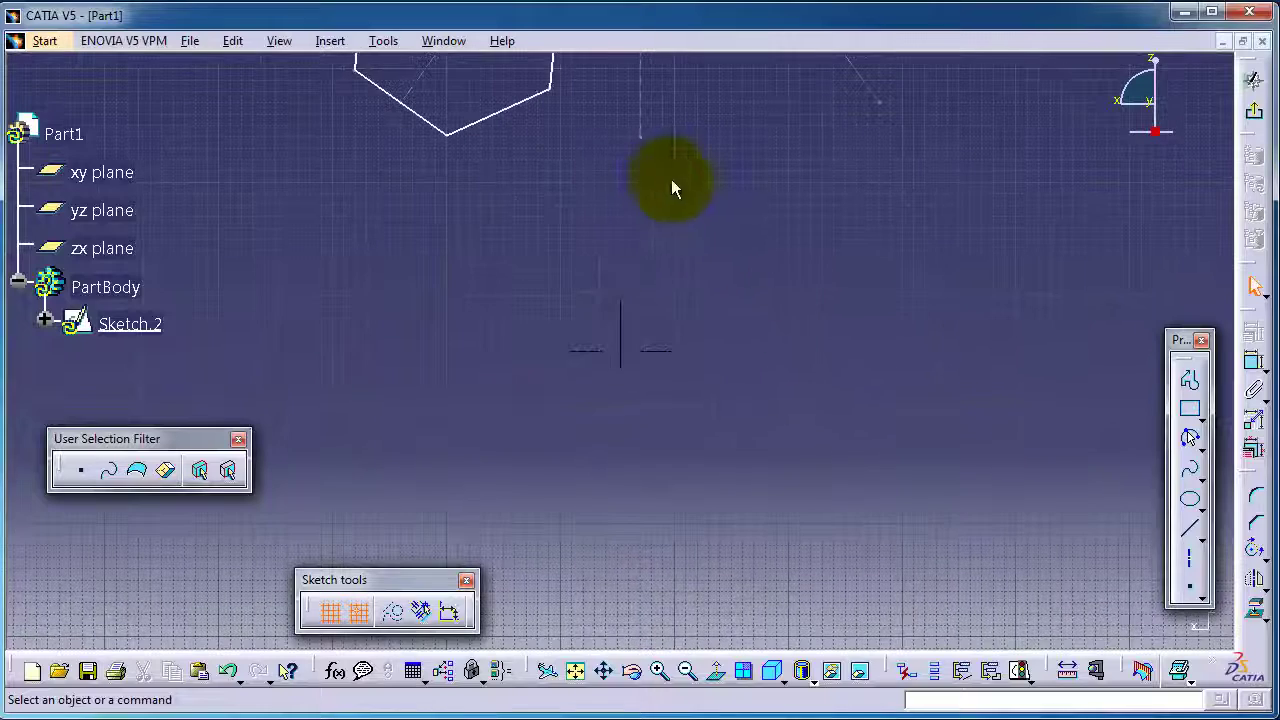
{"action": "left_click", "coordinate": [1189, 381]}
{"action": "left_click", "coordinate": [561, 273]}
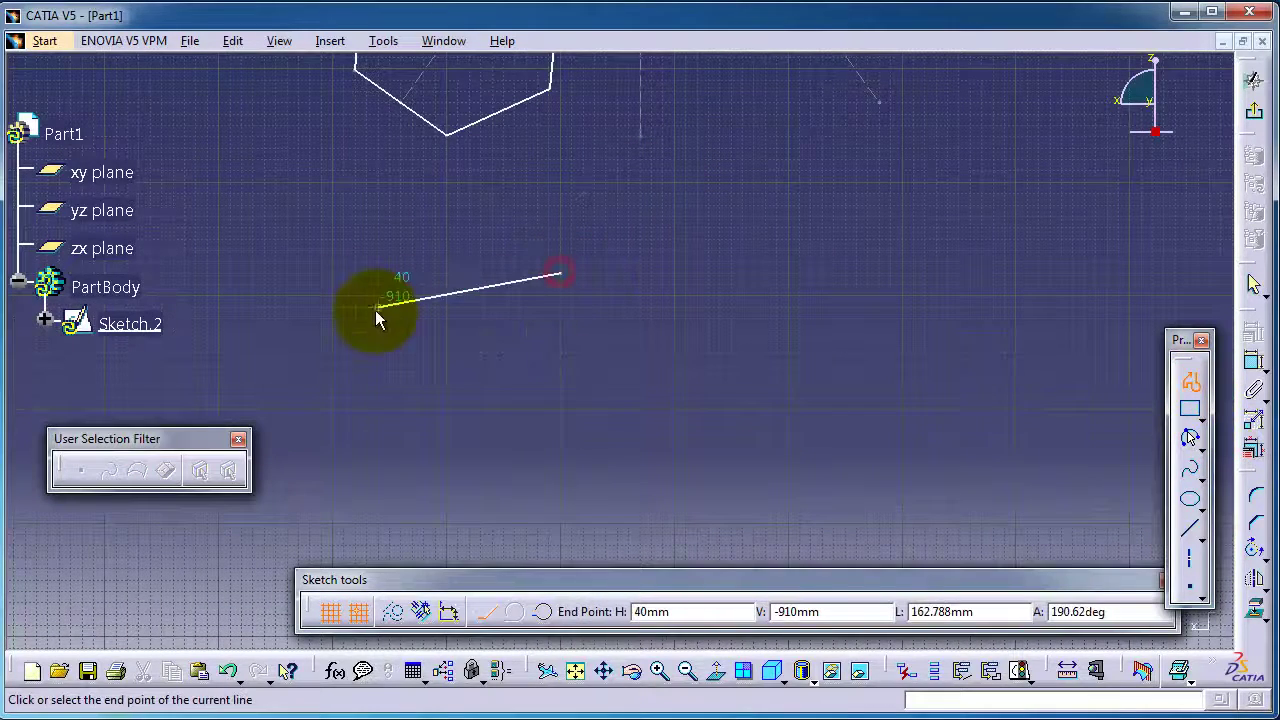
{"action": "left_click", "coordinate": [375, 311]}
{"action": "left_click", "coordinate": [696, 421]}
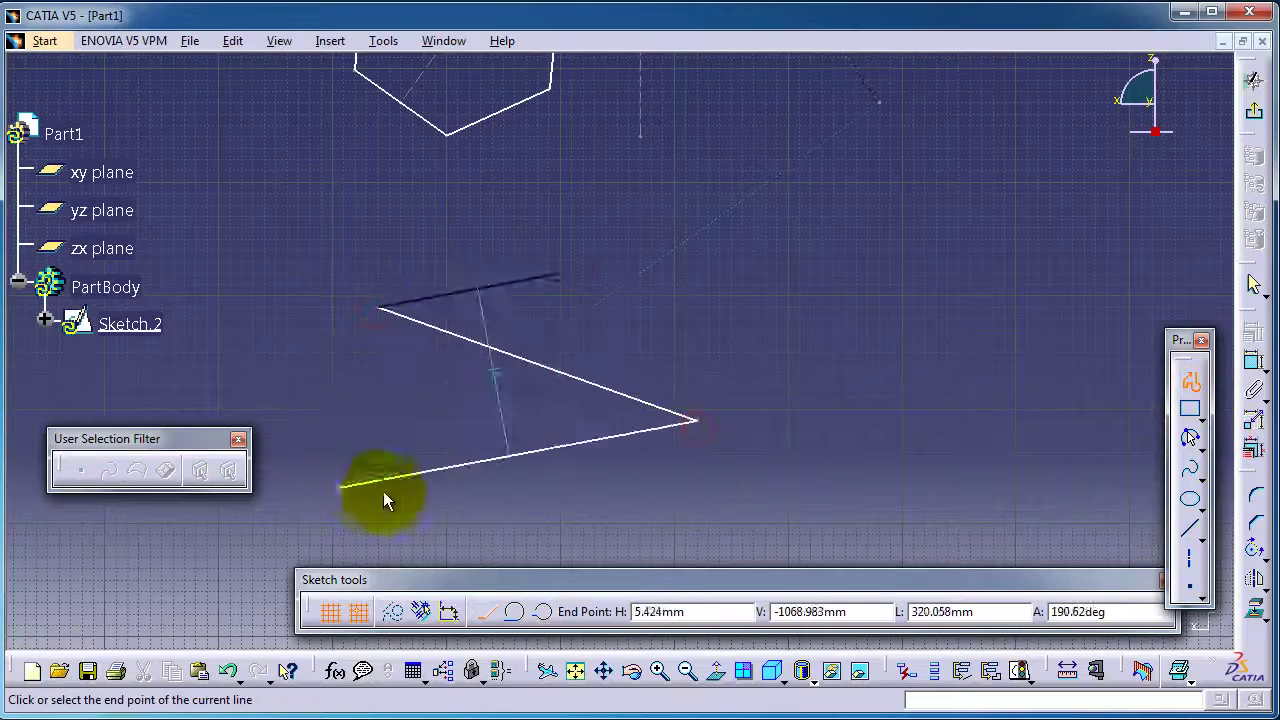
{"action": "left_click", "coordinate": [391, 492]}
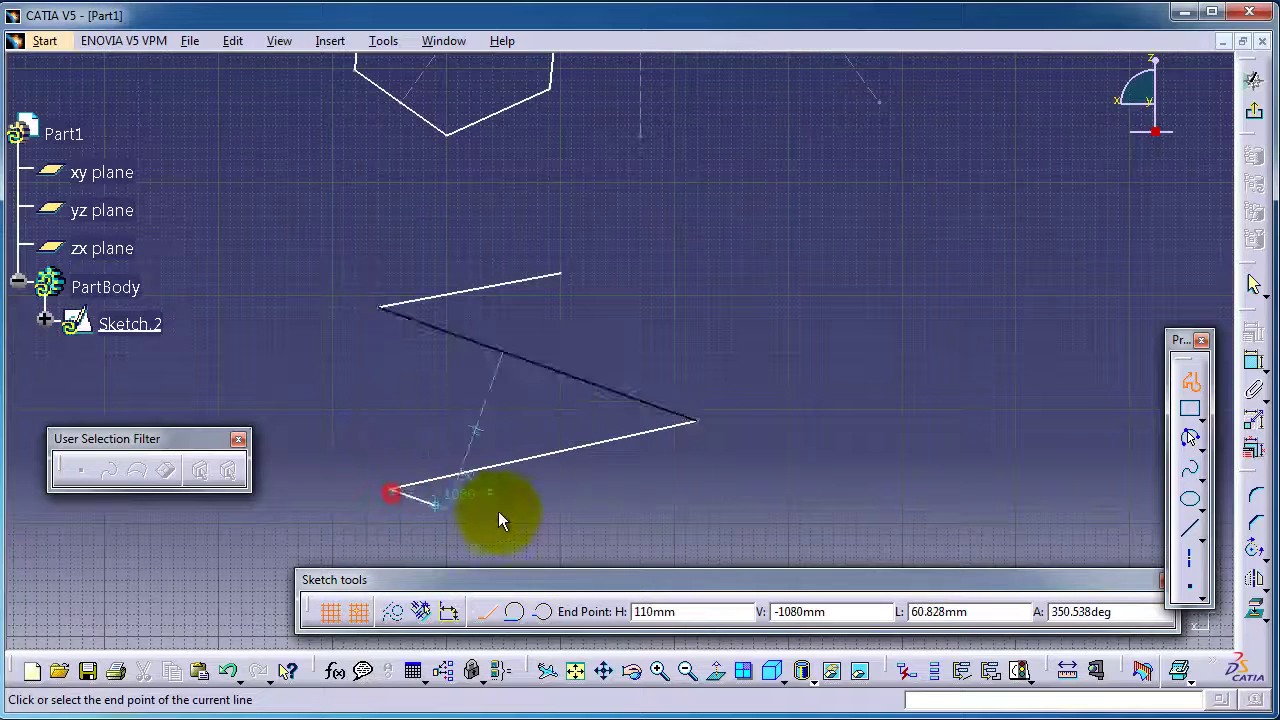
{"action": "double_click", "coordinate": [797, 530]}
{"action": "left_click", "coordinate": [800, 388]}
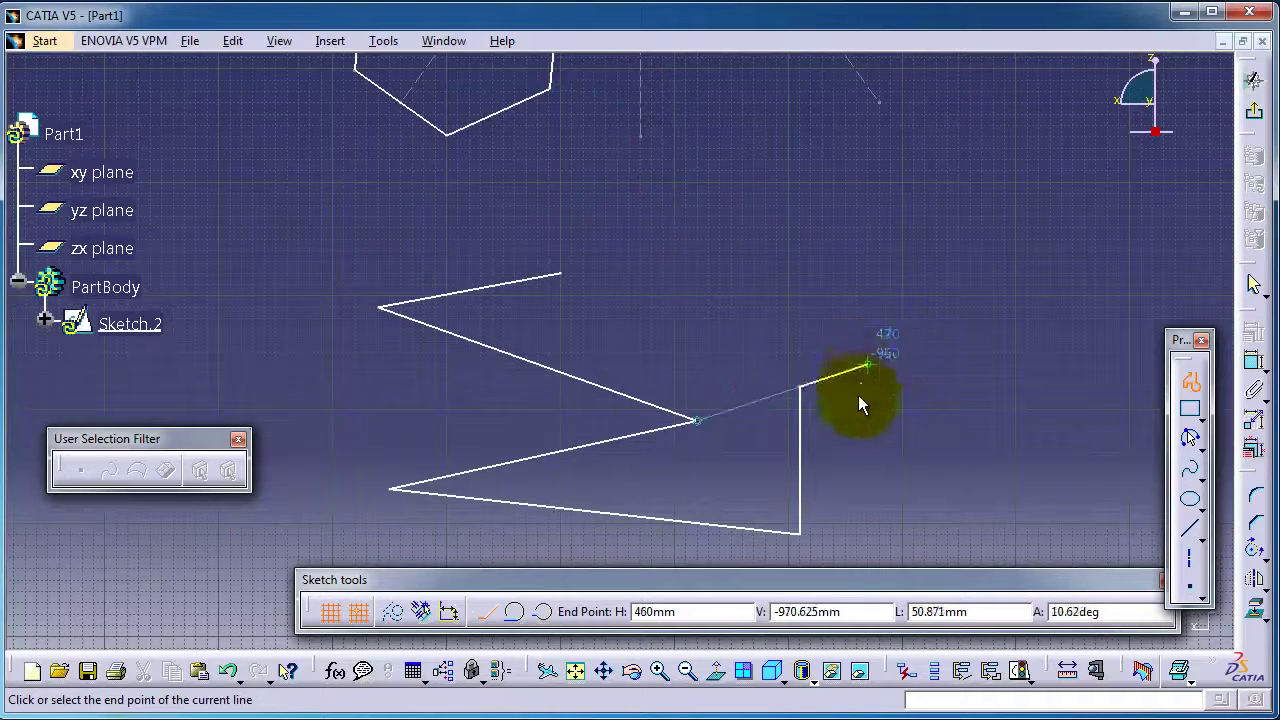
{"action": "key", "text": "Escape"}
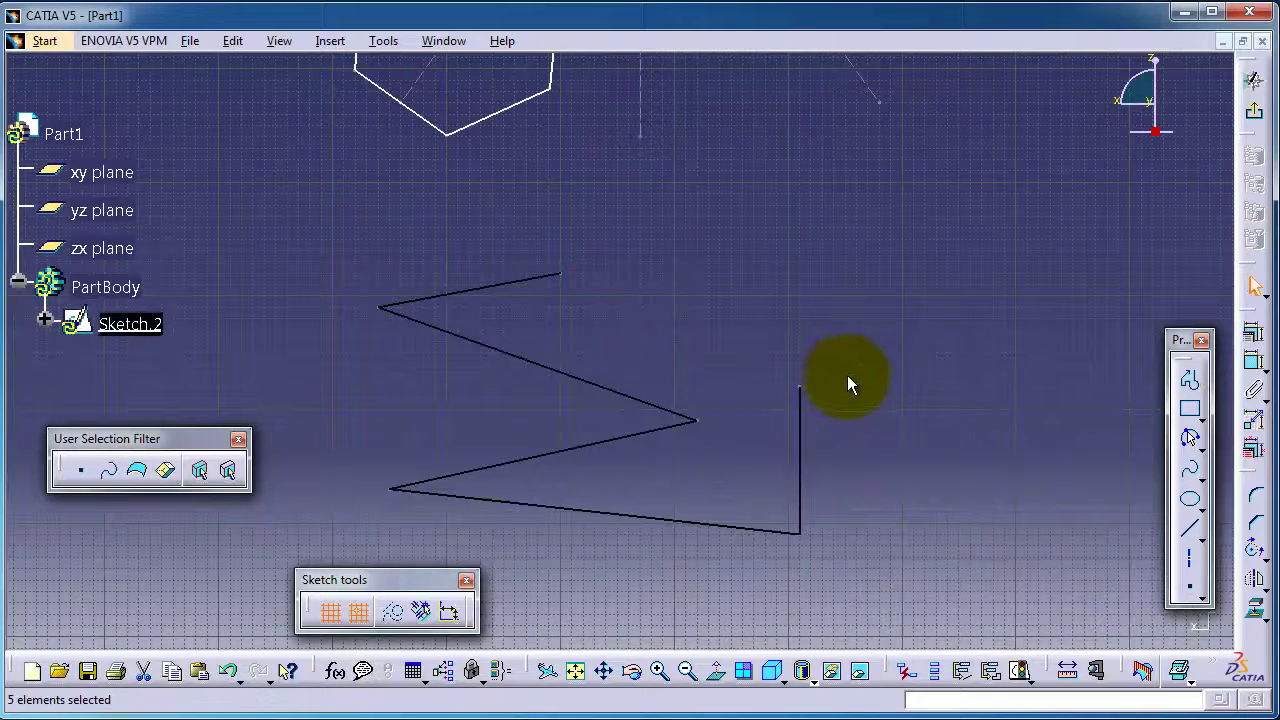
{"action": "left_click", "coordinate": [850, 391]}
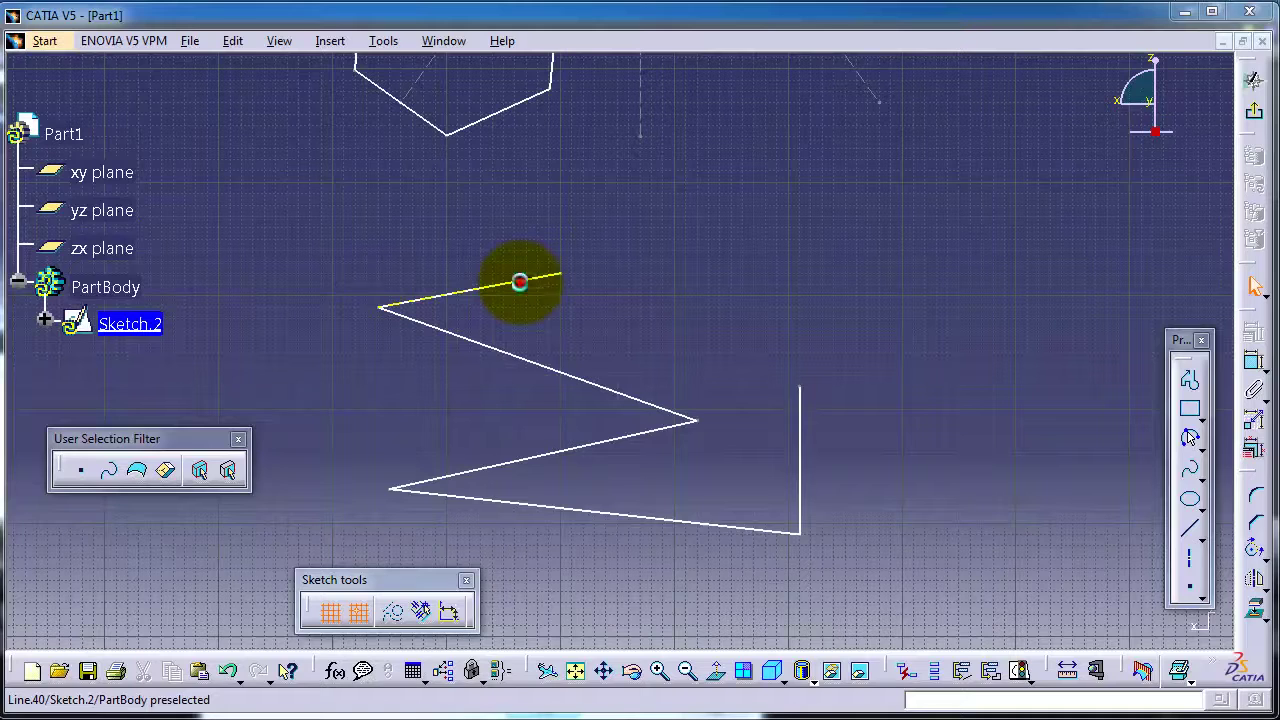
Flip the four slanted zigzag lines to the other side of the vertical end line with Symmetry, using that line as the axis.
{"action": "left_click", "coordinate": [520, 282]}
{"action": "left_click", "coordinate": [541, 368], "text": "ctrl"}
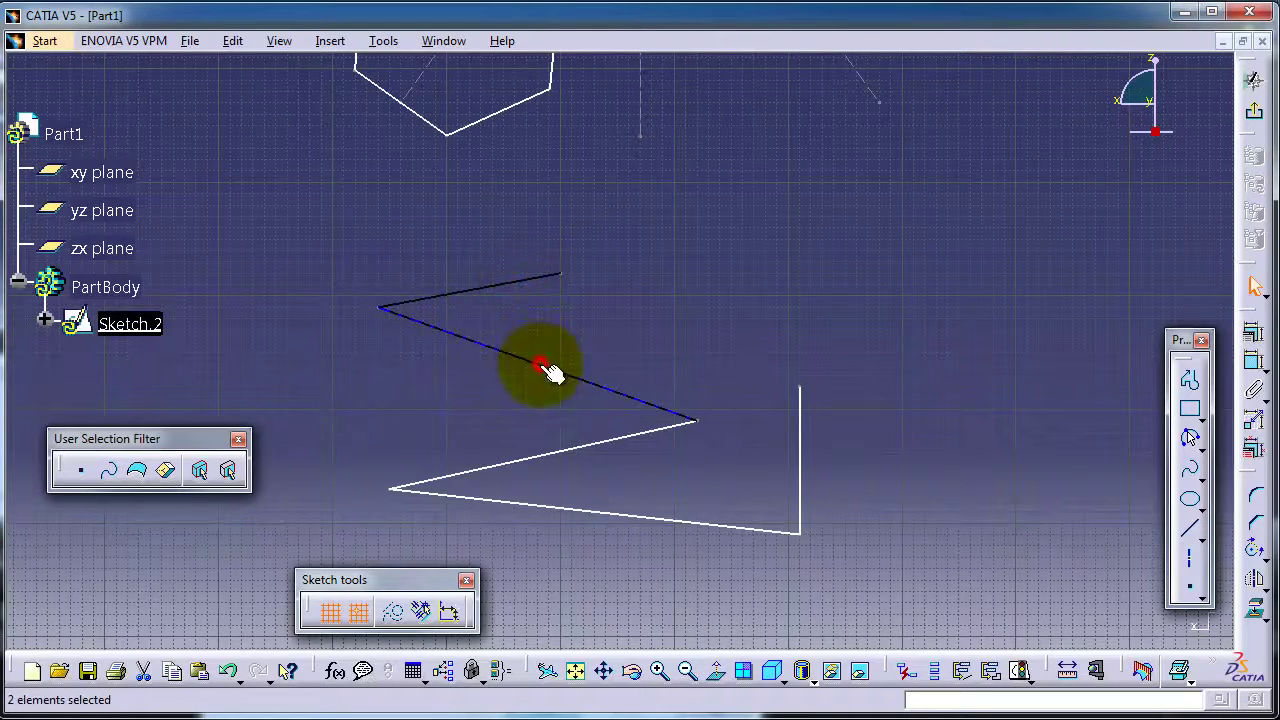
{"action": "left_click", "coordinate": [565, 455], "text": "ctrl"}
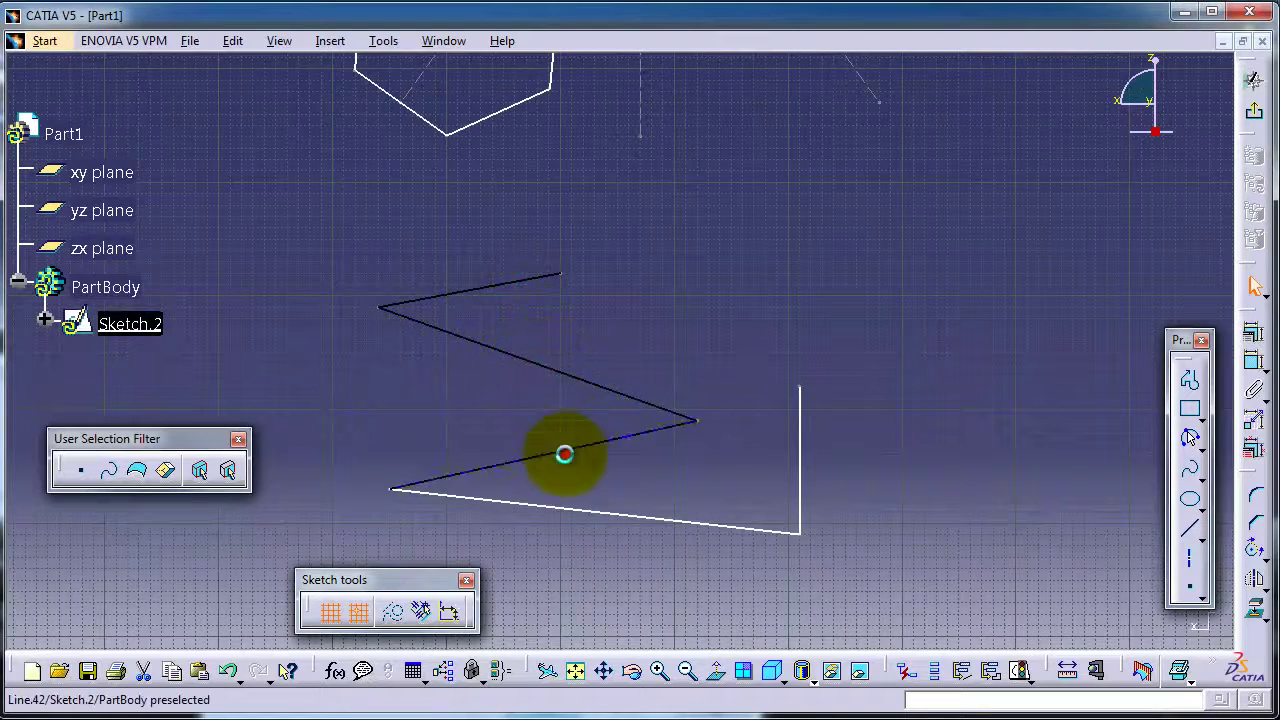
{"action": "left_click", "coordinate": [590, 512], "text": "ctrl"}
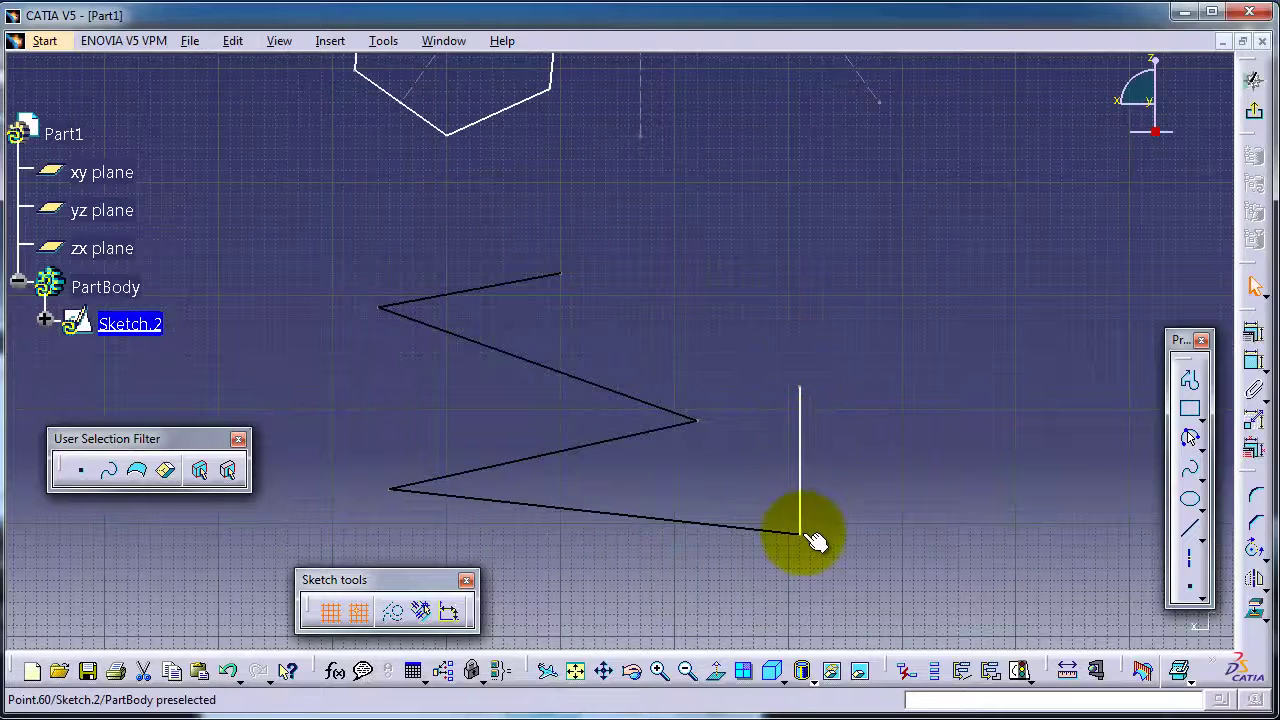
{"action": "left_click", "coordinate": [1256, 575]}
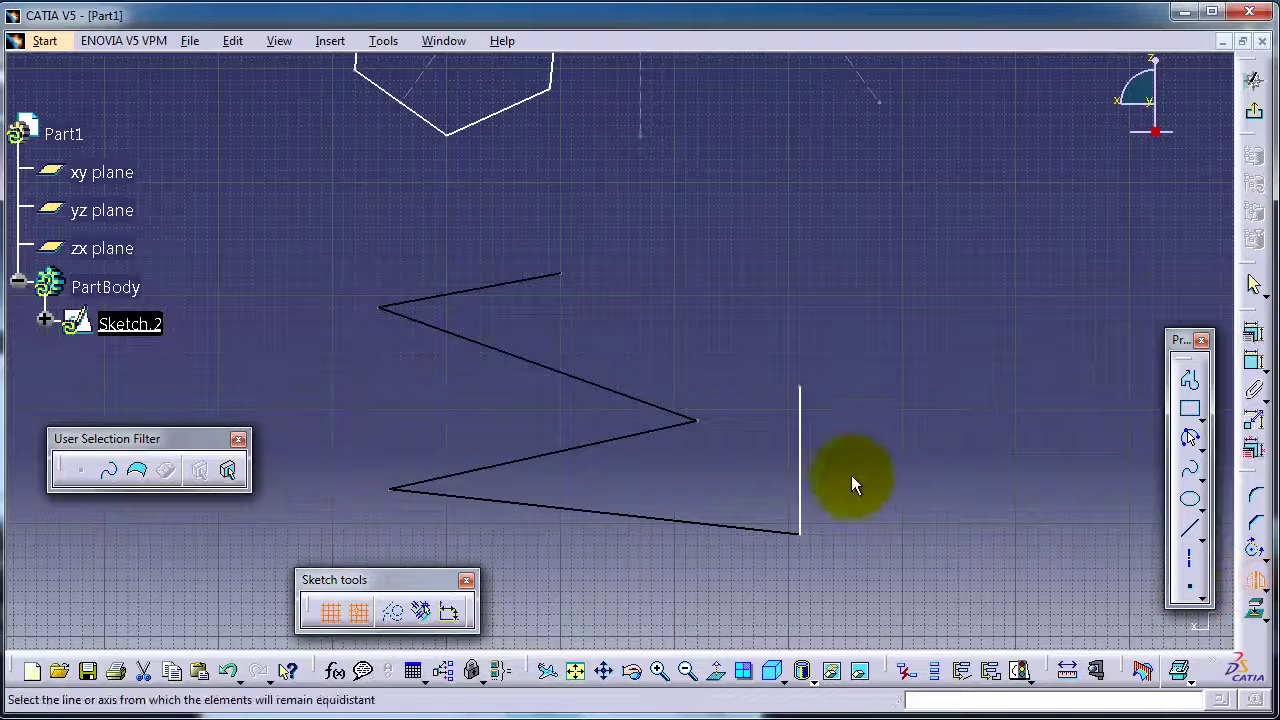
{"action": "left_click", "coordinate": [800, 450]}
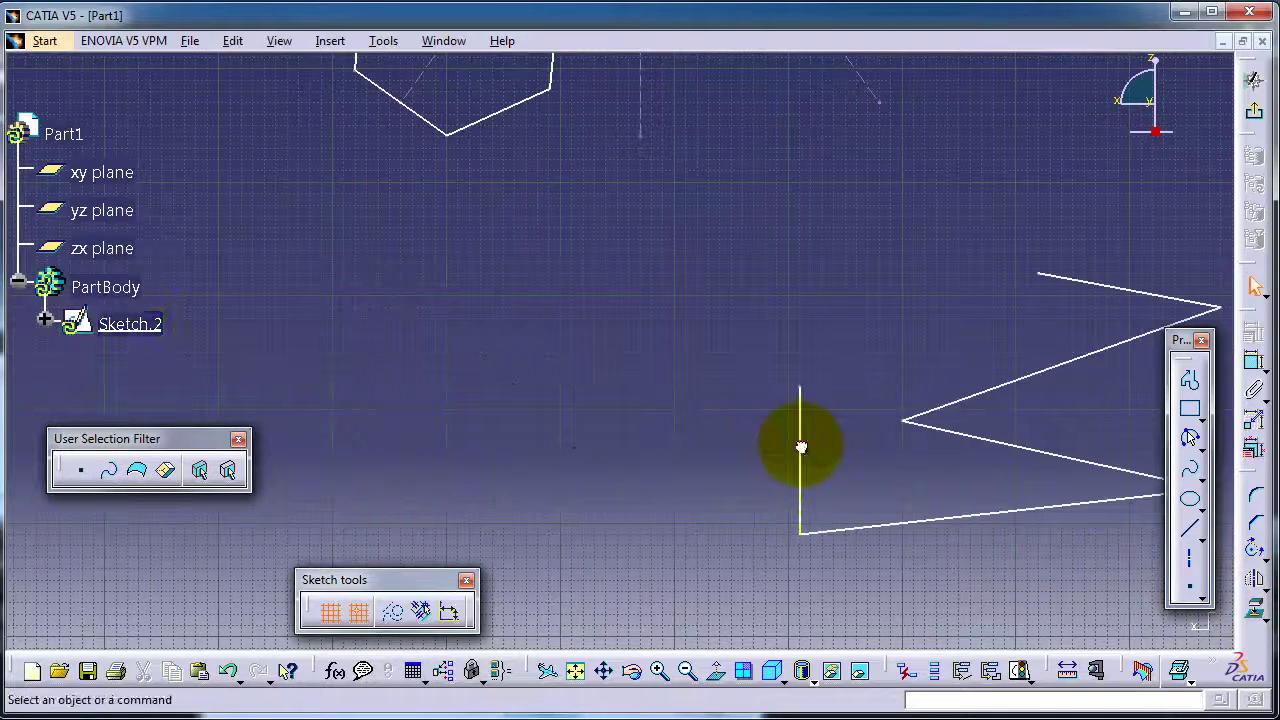
{"action": "mouse_move", "coordinate": [850, 354]}
{"action": "middle_mouse_down"}
{"action": "mouse_move", "coordinate": [571, 337]}
{"action": "mouse_move", "coordinate": [560, 358]}
{"action": "middle_mouse_up"}
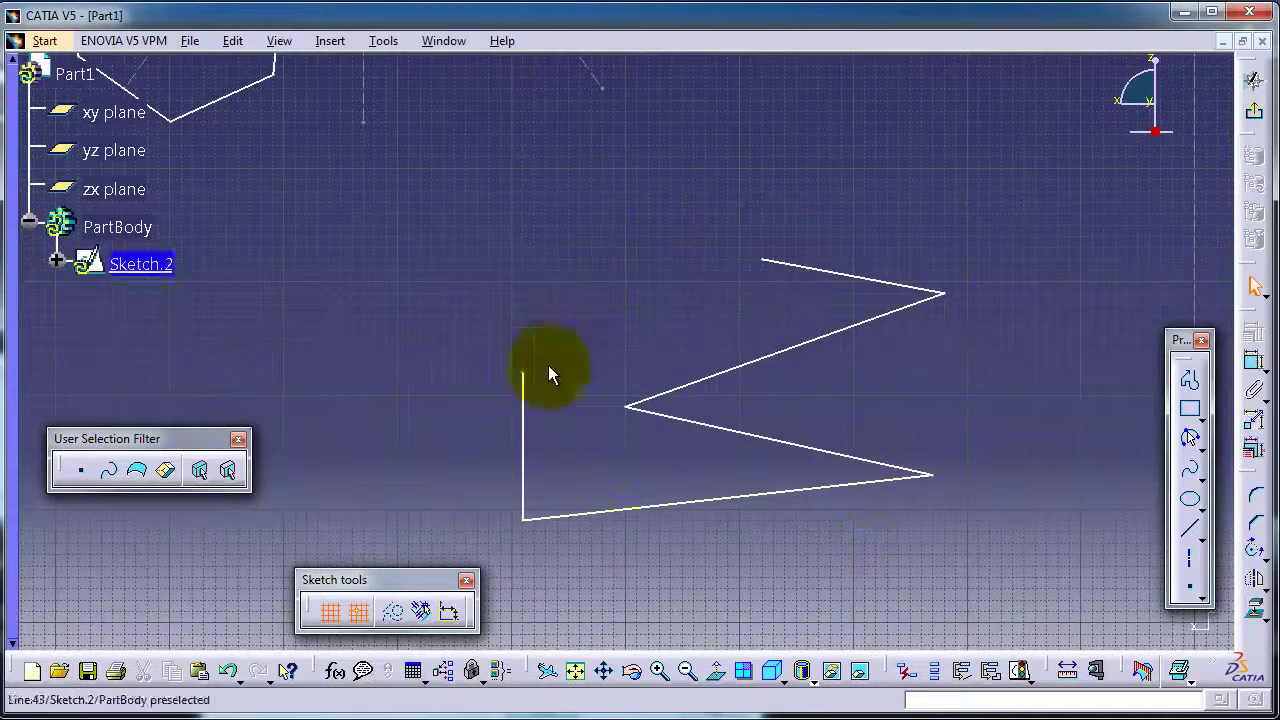
{"action": "mouse_move", "coordinate": [581, 436]}
{"action": "middle_mouse_down"}
{"action": "mouse_move", "coordinate": [596, 402]}
{"action": "mouse_move", "coordinate": [594, 334]}
{"action": "middle_mouse_up"}
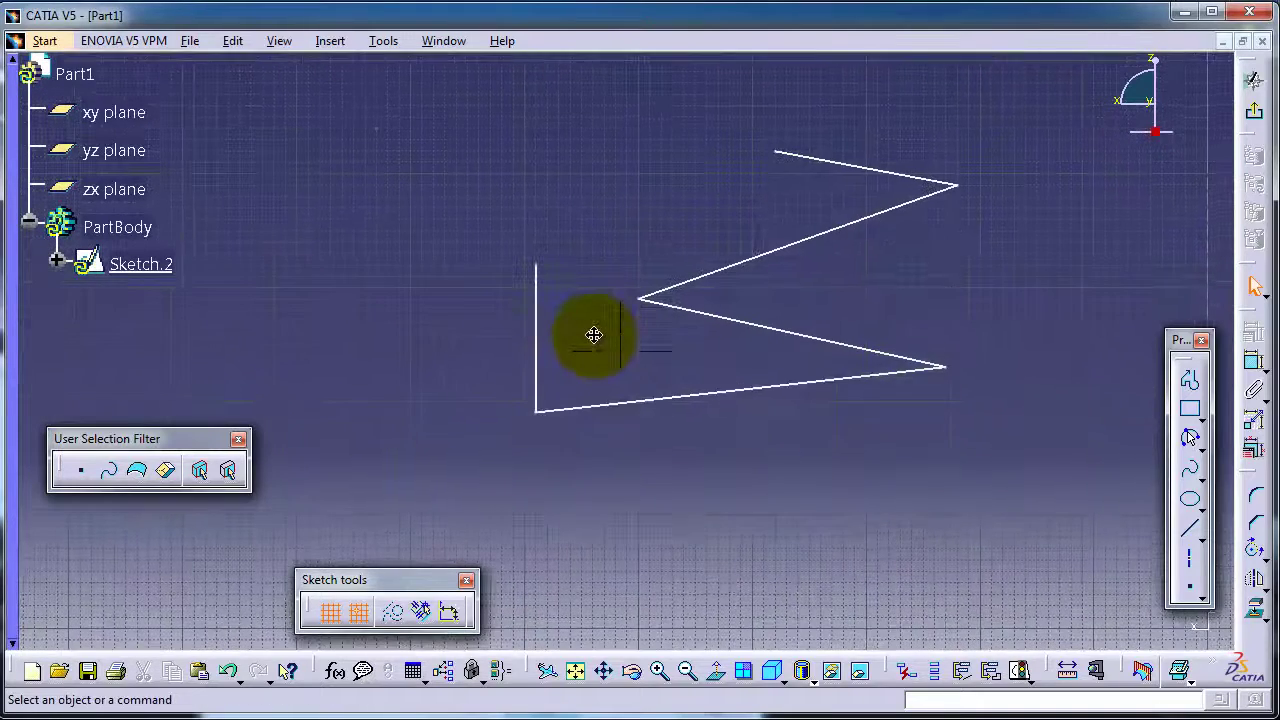